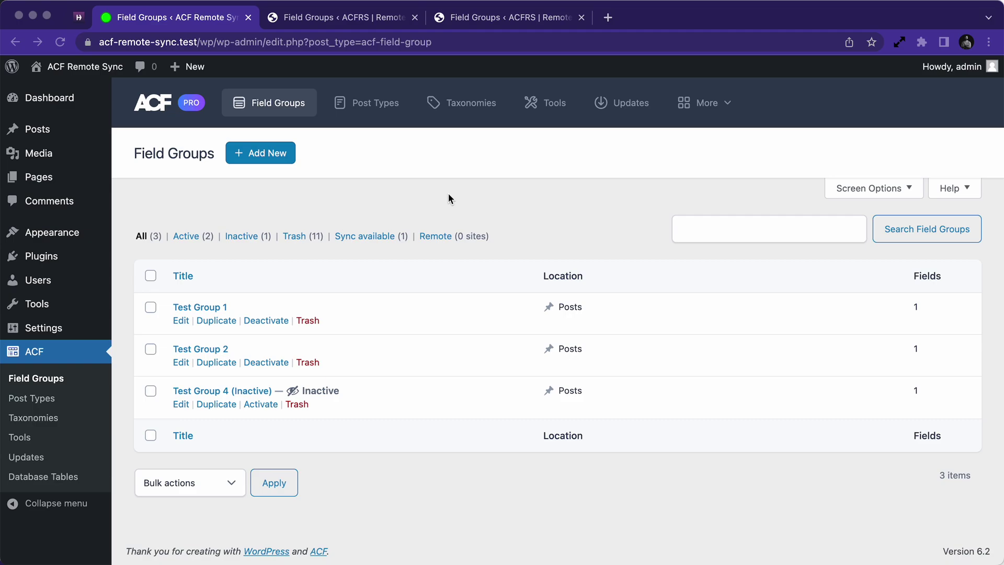
# Compare the field group lists of the main site and the Remote 1 and Remote 2 sites
pyautogui.click(348, 204)
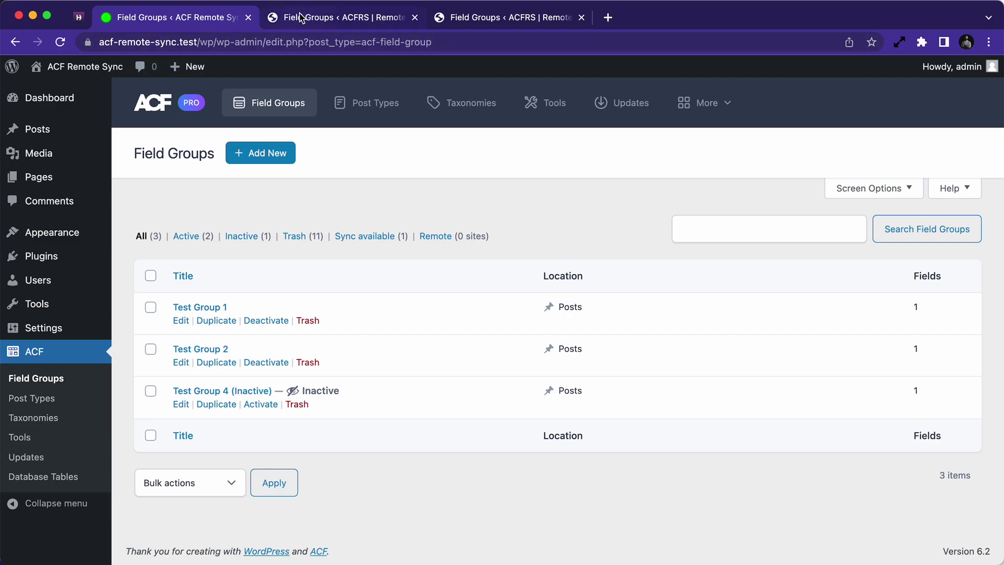
pyautogui.click(320, 19)
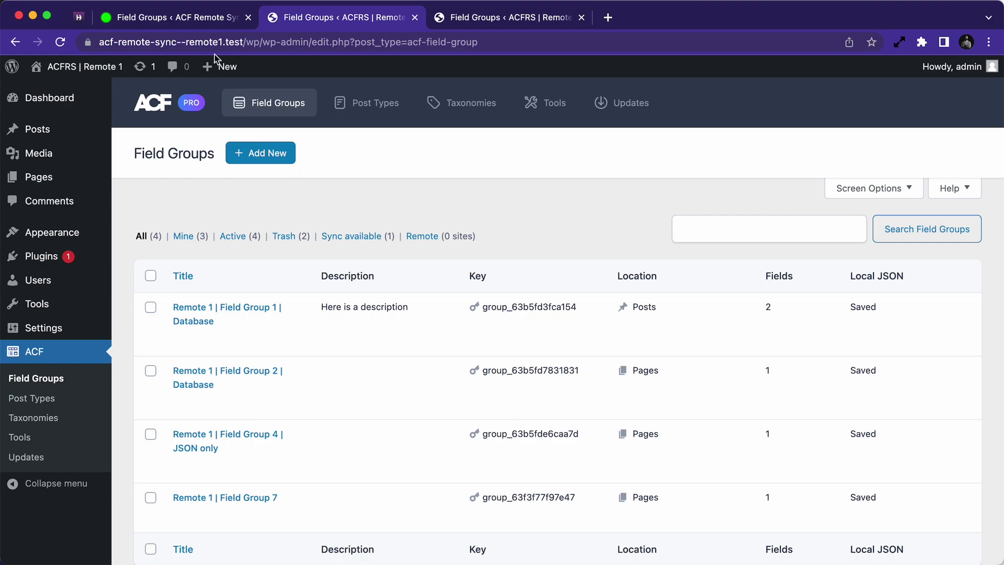
pyautogui.click(456, 20)
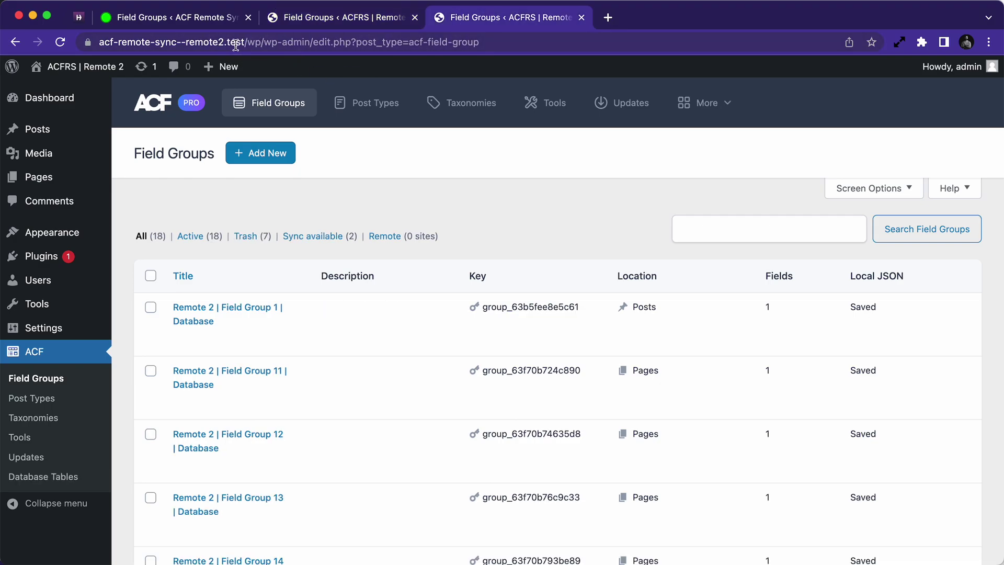
pyautogui.click(327, 21)
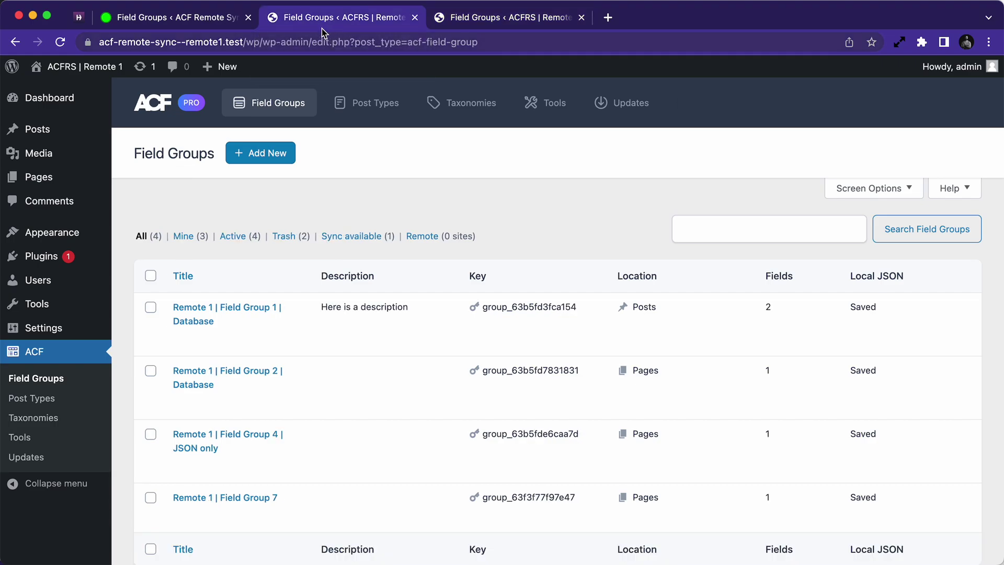
pyautogui.click(232, 18)
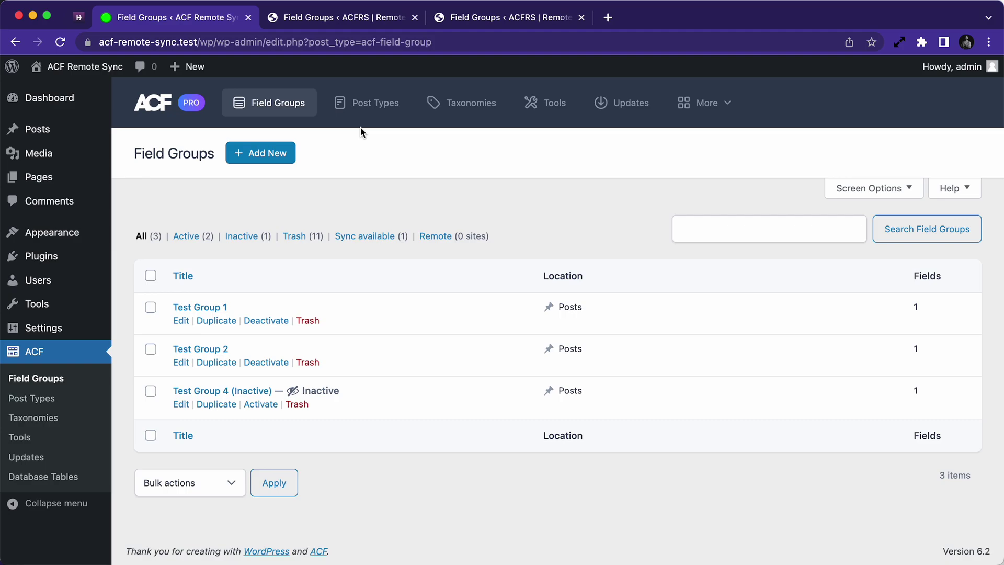
pyautogui.click(460, 19)
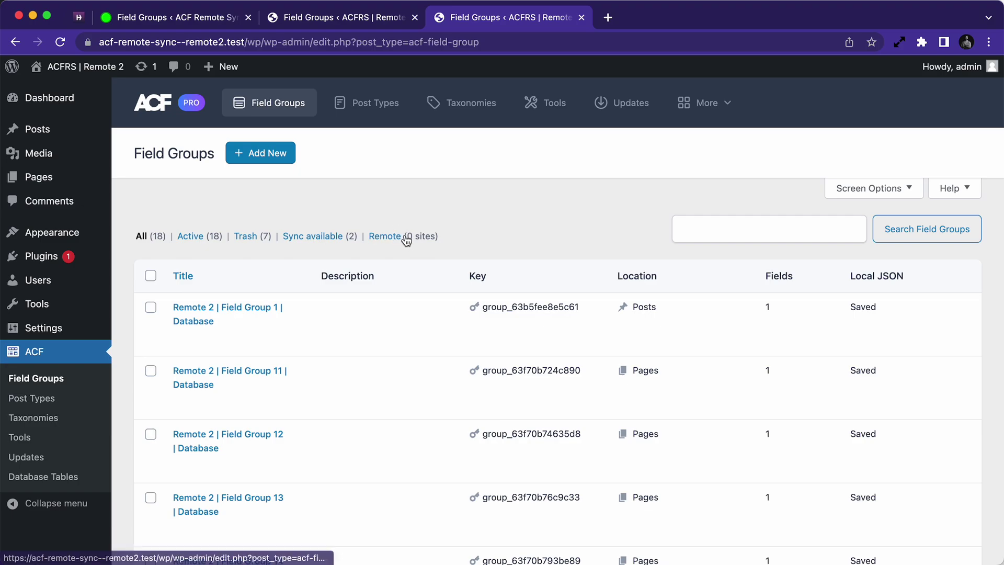
pyautogui.click(360, 19)
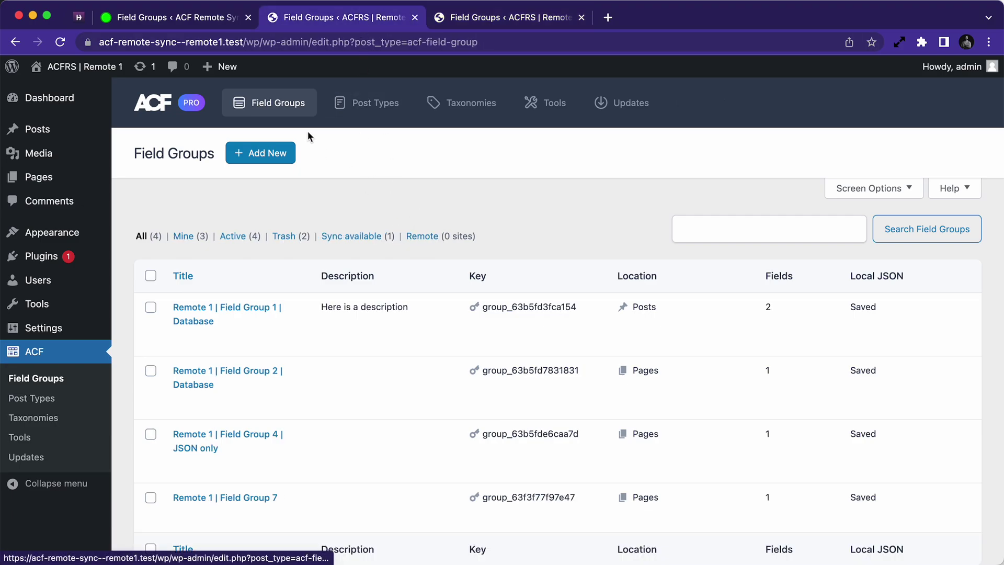
pyautogui.click(198, 23)
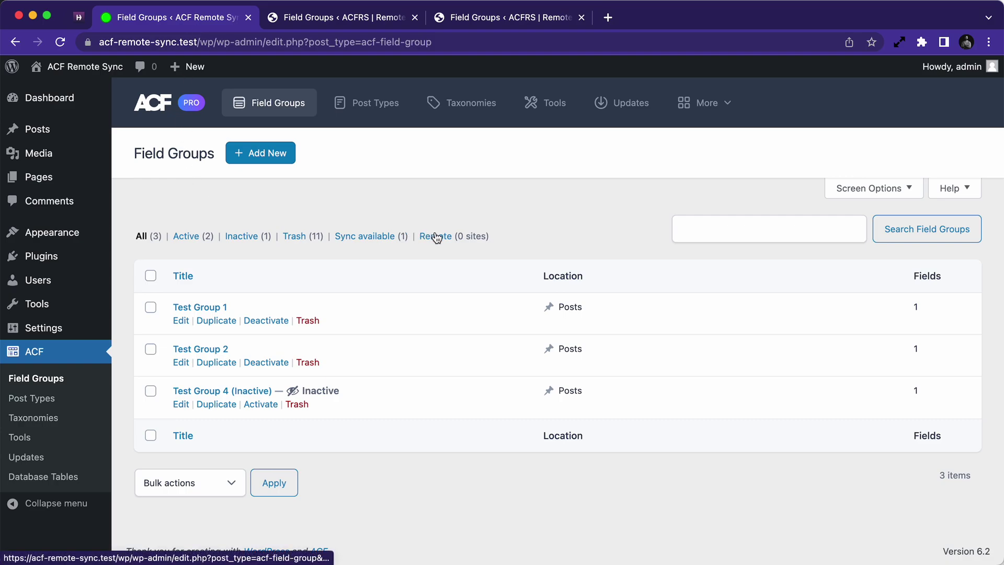
# Open the site connection settings from the main site's remote field groups view and add two empty connected-site rows
pyautogui.click(472, 238)
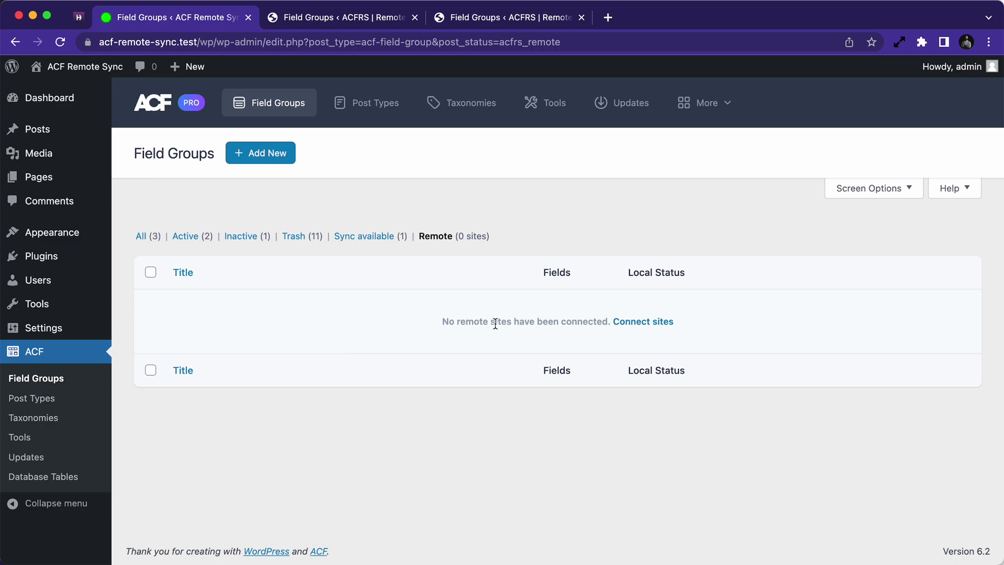
pyautogui.click(645, 325)
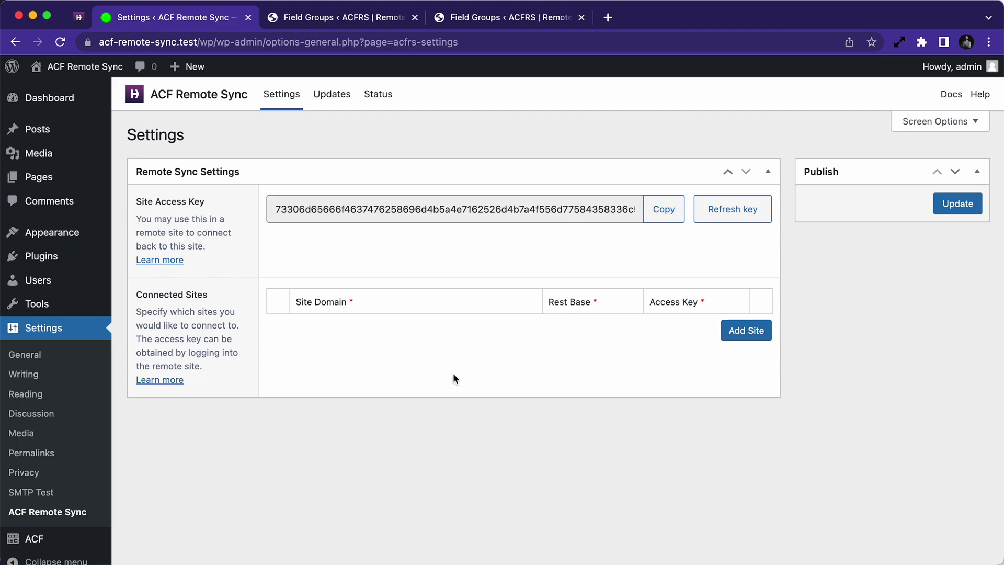
pyautogui.click(749, 331)
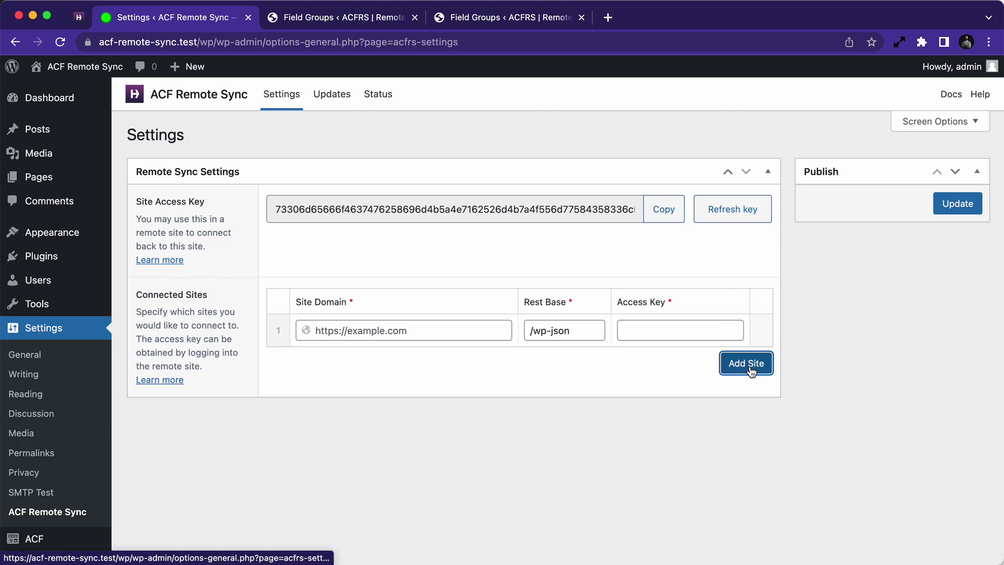
pyautogui.click(749, 364)
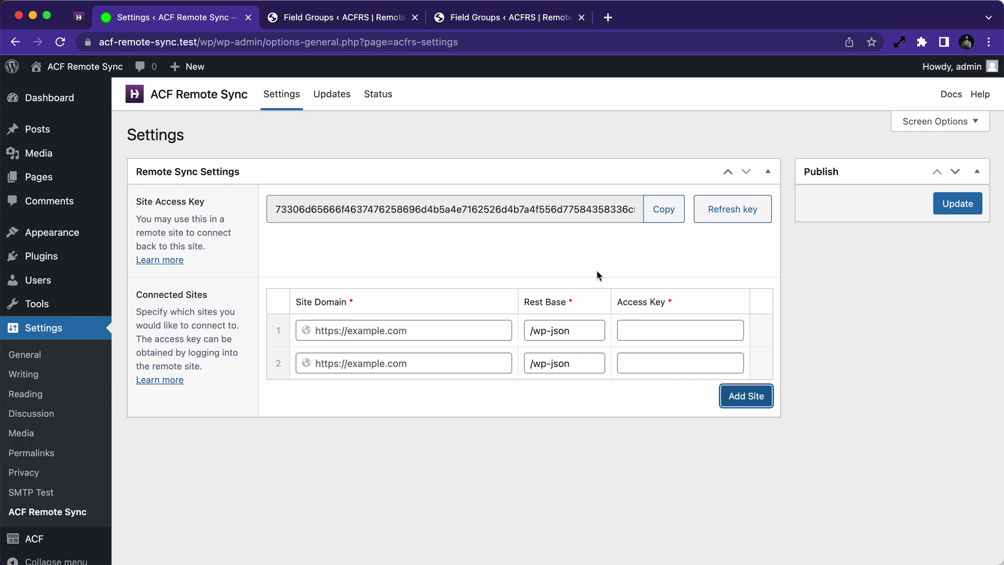
pyautogui.click(347, 22)
pyautogui.click(230, 43)
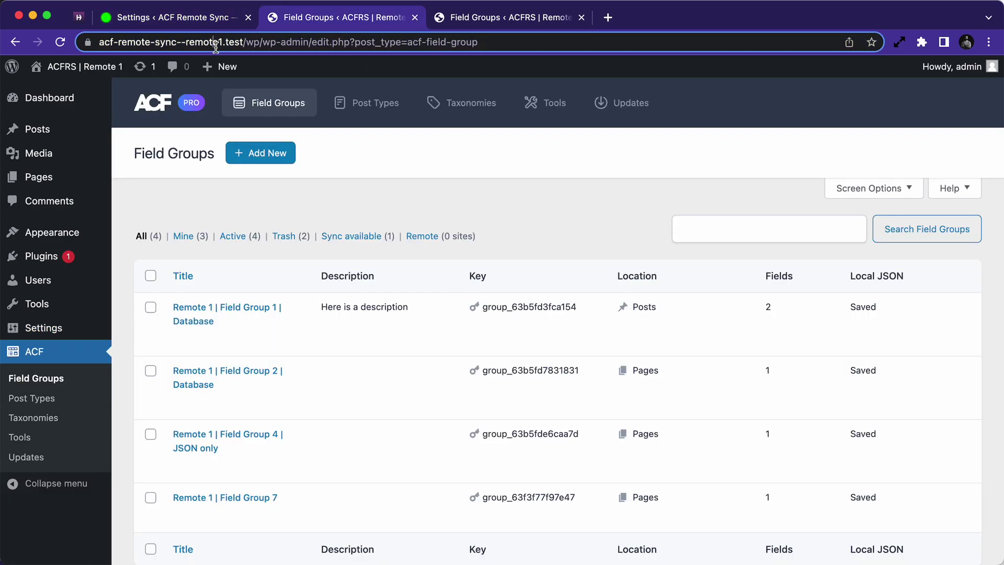
pyautogui.click(241, 45)
pyautogui.hotkey('shift', 'Home')
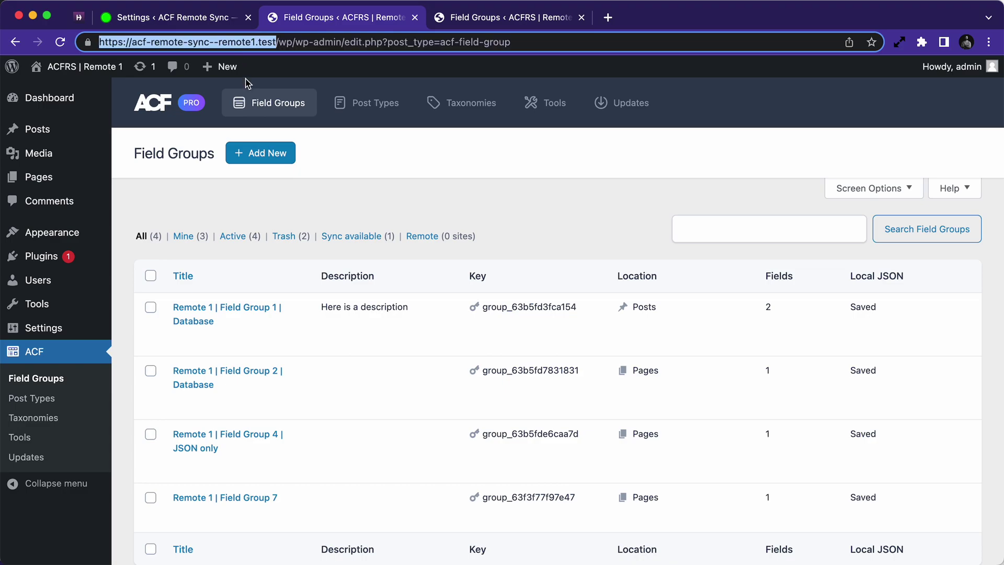
pyautogui.press('super+c')
pyautogui.press('super+alt+Left')
pyautogui.click(376, 330)
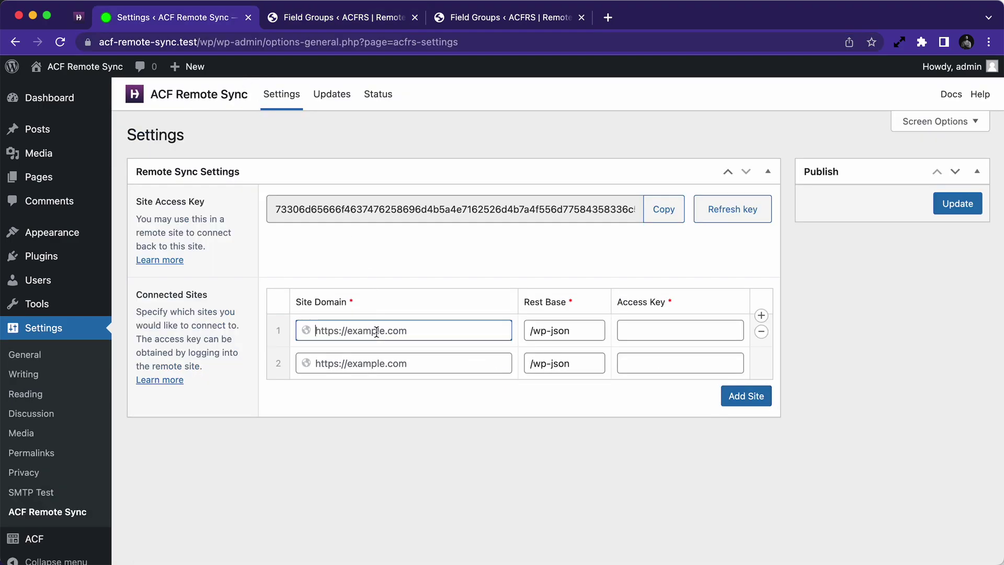
pyautogui.press('super+v')
pyautogui.write('/')
# Copy the site access key from Remote 1's ACF Remote Sync settings and paste it as the first connected site's access key
pyautogui.press('super+alt+Right')
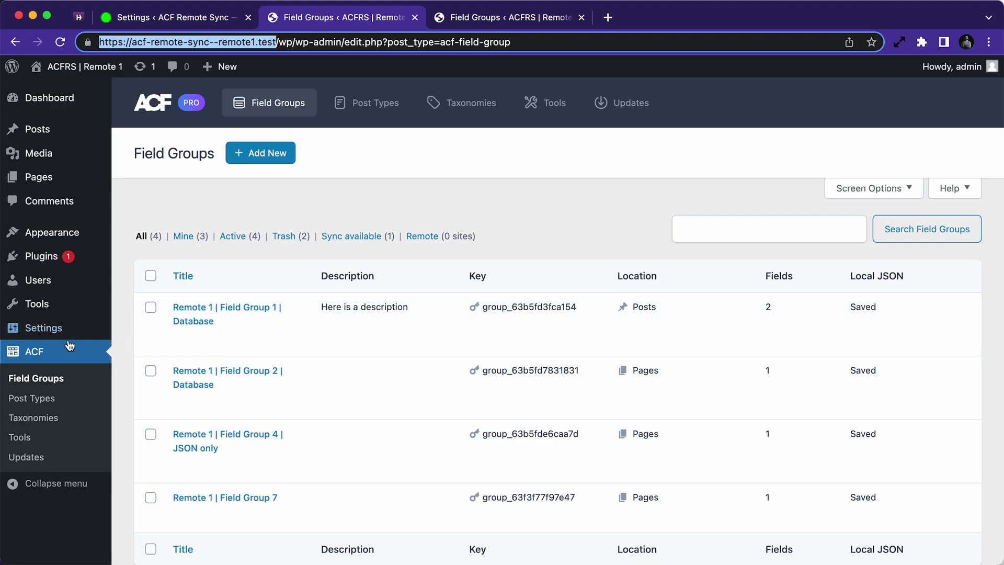
pyautogui.moveTo(59, 331)
pyautogui.click(160, 506)
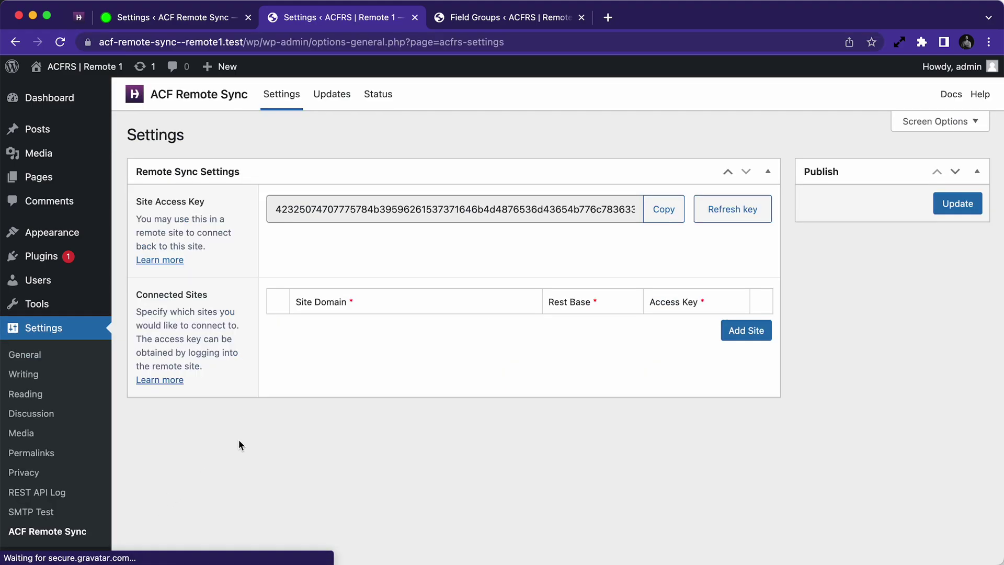
pyautogui.click(663, 209)
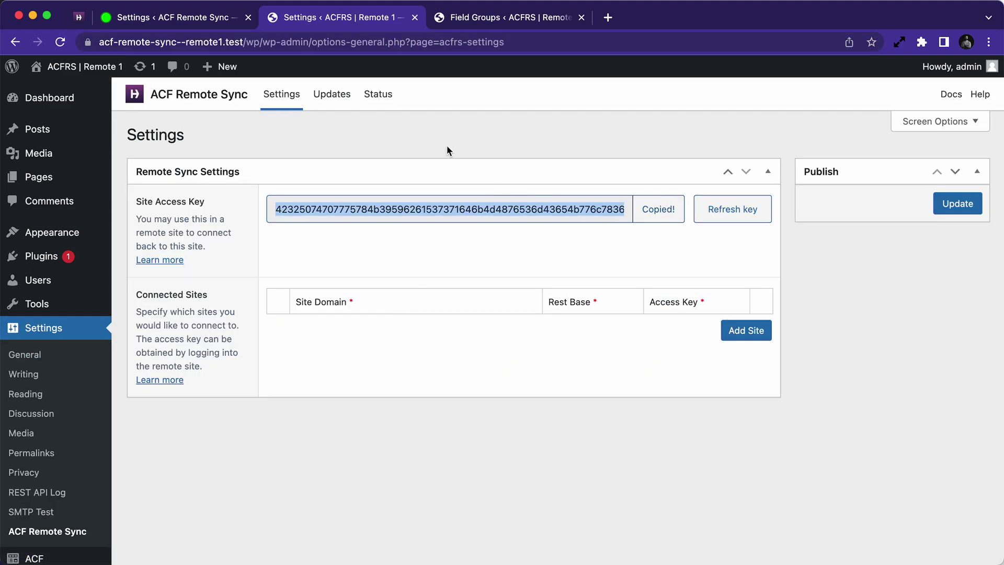
pyautogui.press('super+alt+Left')
pyautogui.click(645, 332)
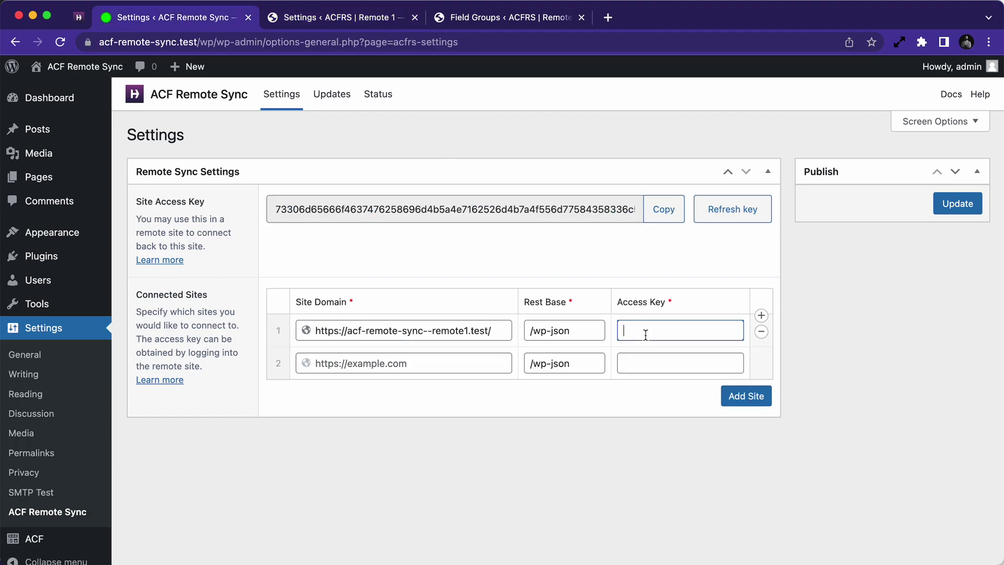
pyautogui.press('super+v')
pyautogui.click(427, 364)
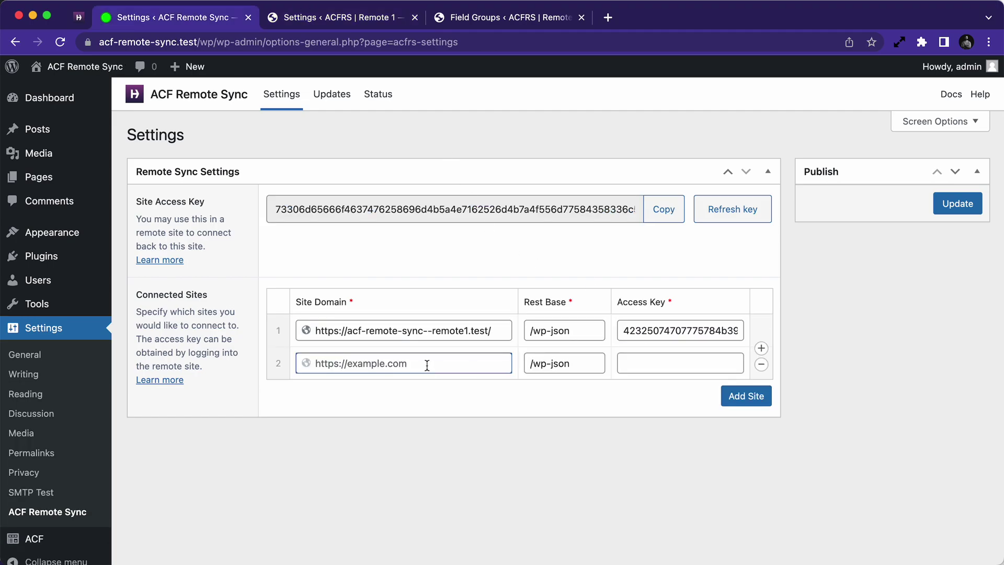
pyautogui.press('super+alt+Right')
pyautogui.press('super+alt+Right')
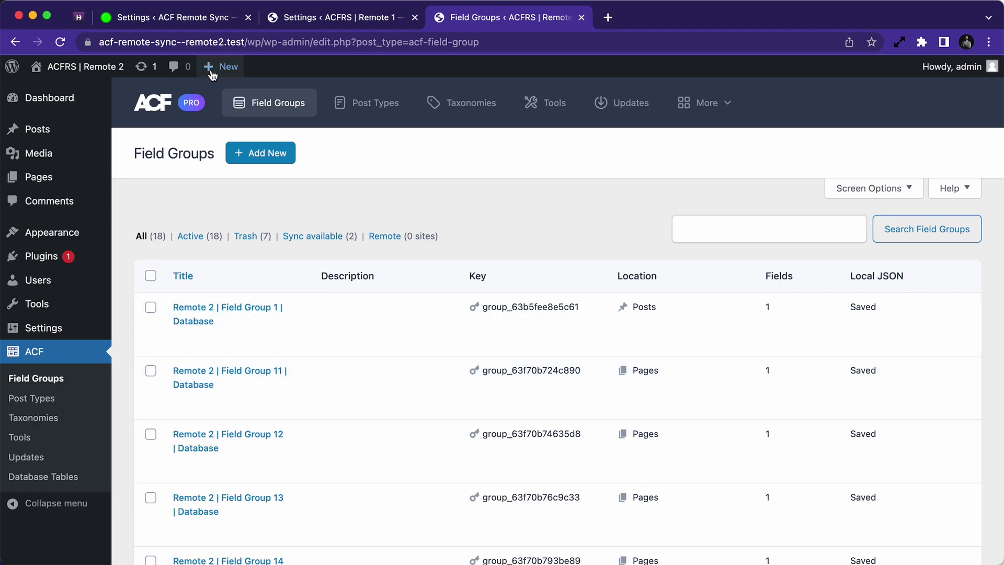
pyautogui.click(238, 42)
pyautogui.click(250, 42)
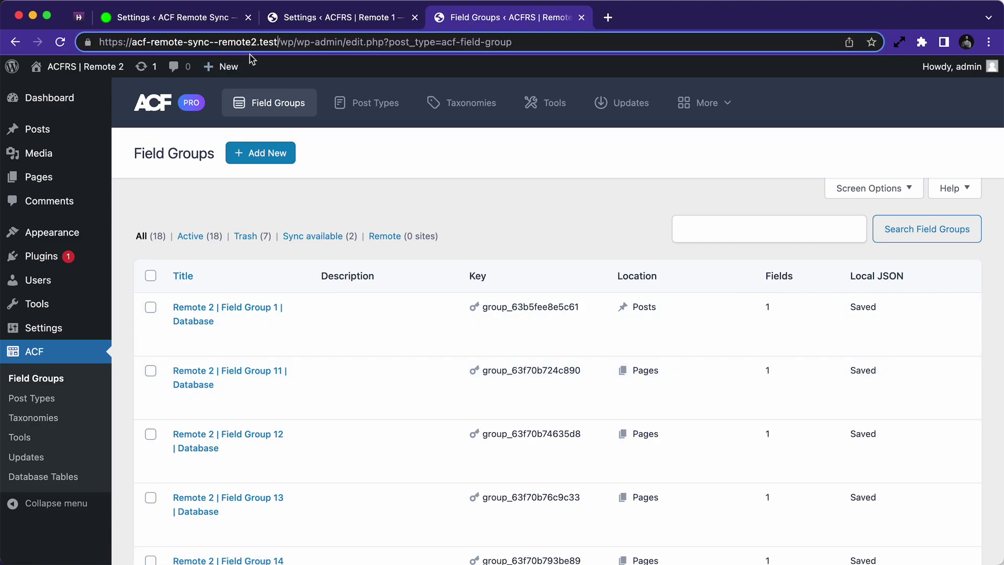
pyautogui.press('shift+super+Left')
pyautogui.hotkey('ctrl', 'shift', 'Tab')
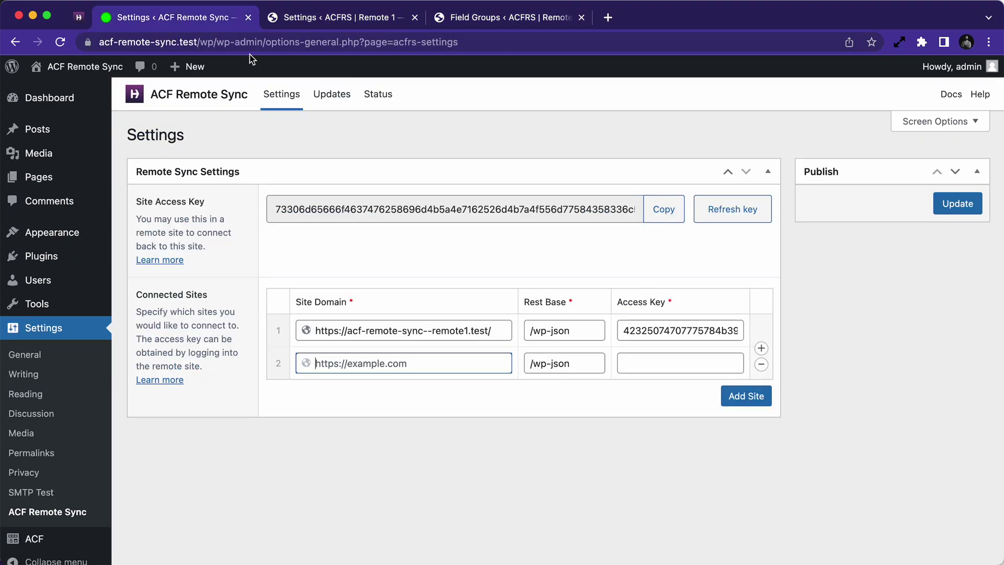
pyautogui.click(331, 365)
pyautogui.press('super+v')
pyautogui.write('/')
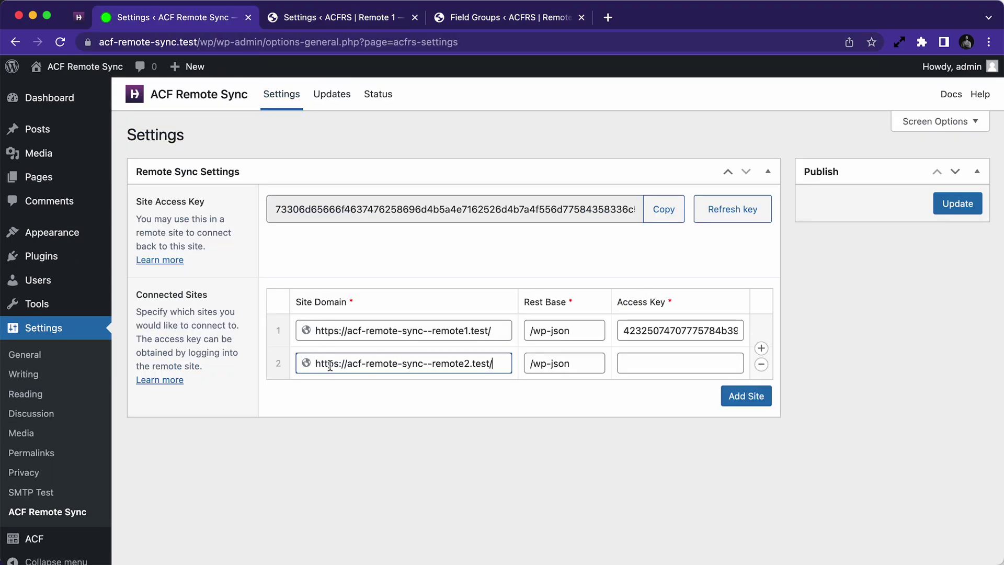
# Paste the access key from Remote 2's ACF Remote Sync settings into the second connected site's row and save the main site's settings
pyautogui.hotkey('ctrl', 'Tab')
pyautogui.hotkey('ctrl', 'Tab')
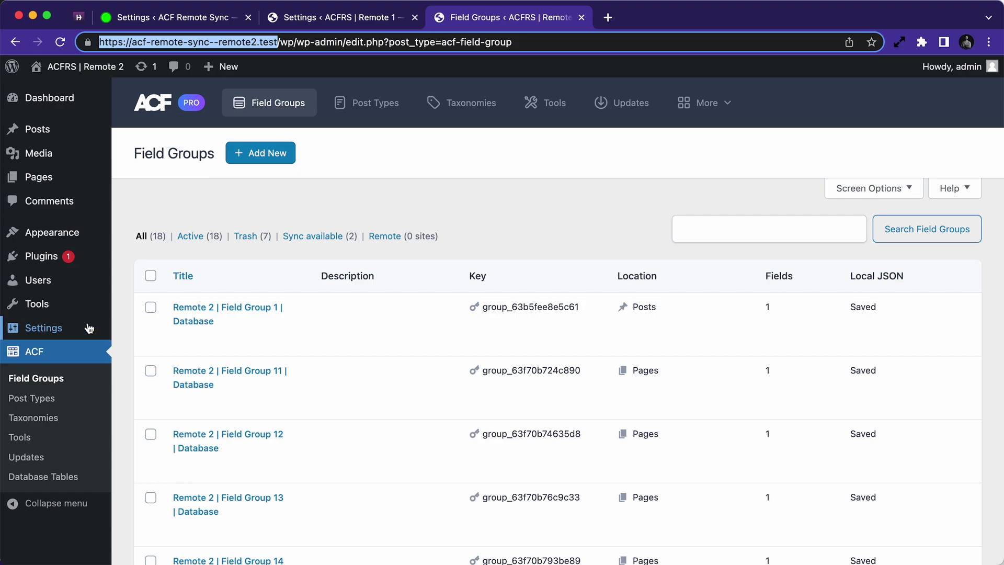
pyautogui.moveTo(52, 329)
pyautogui.click(159, 483)
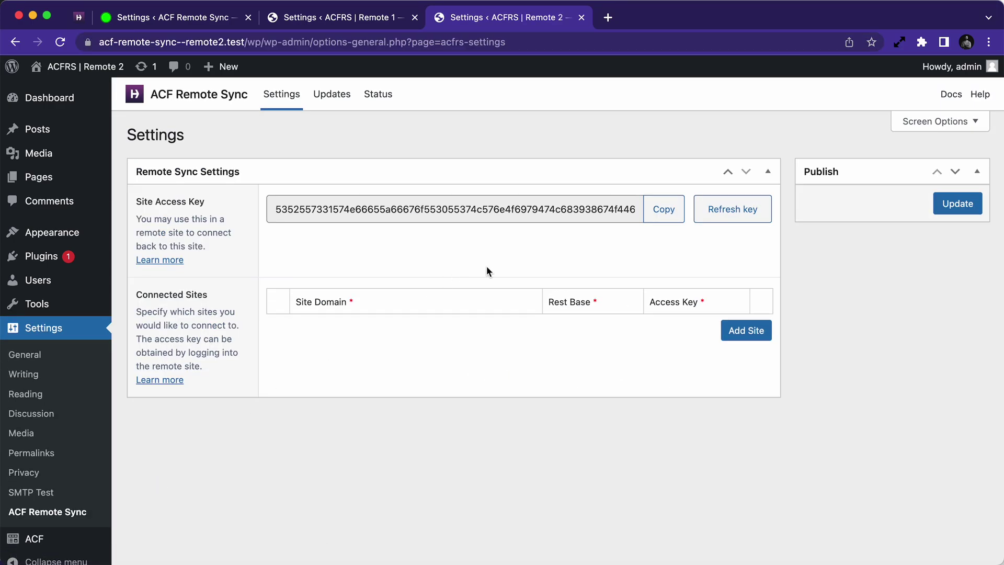
pyautogui.click(664, 209)
pyautogui.hotkey('ctrl', 'Tab')
pyautogui.hotkey('ctrl', 'Tab')
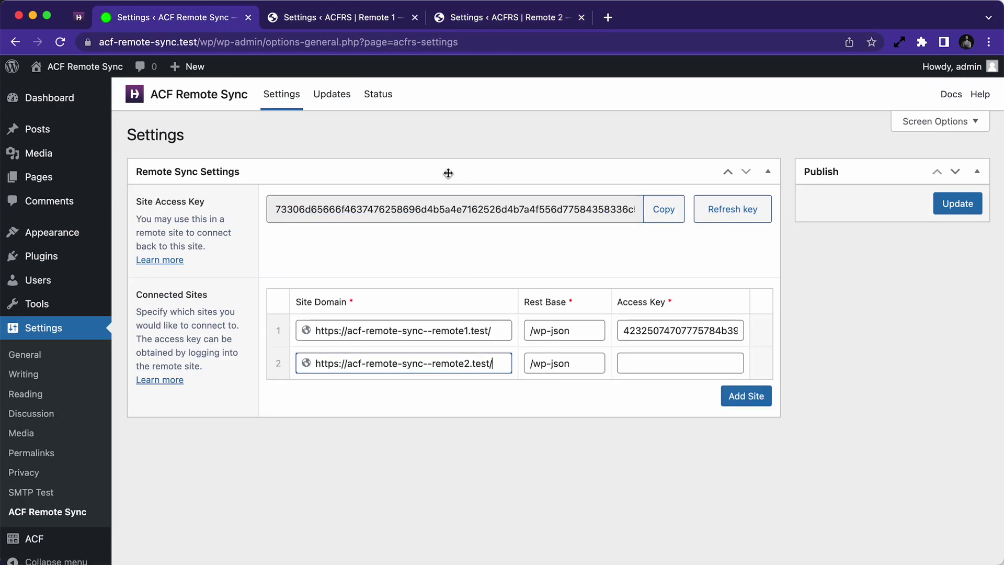
pyautogui.click(634, 360)
pyautogui.press('super+v')
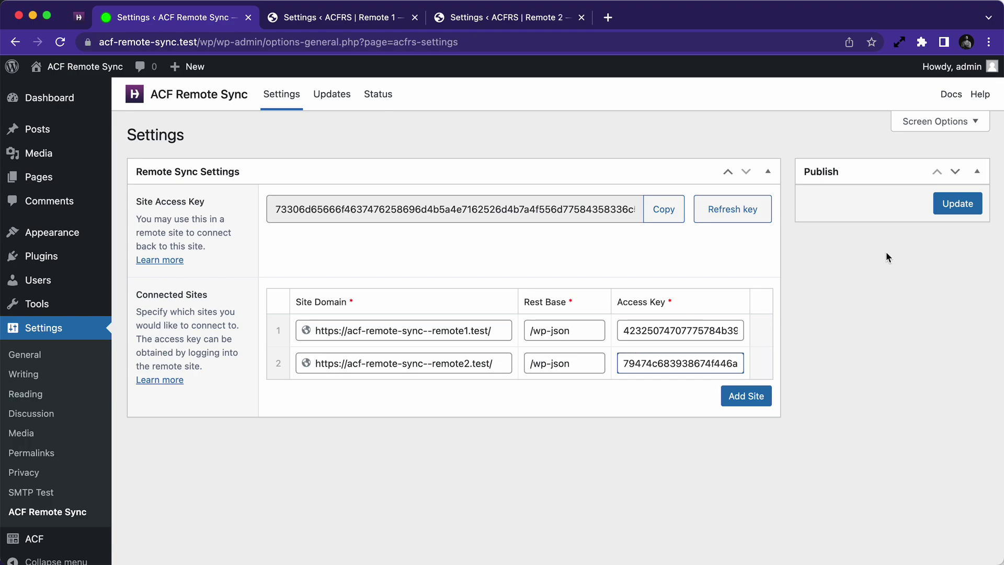
pyautogui.click(957, 203)
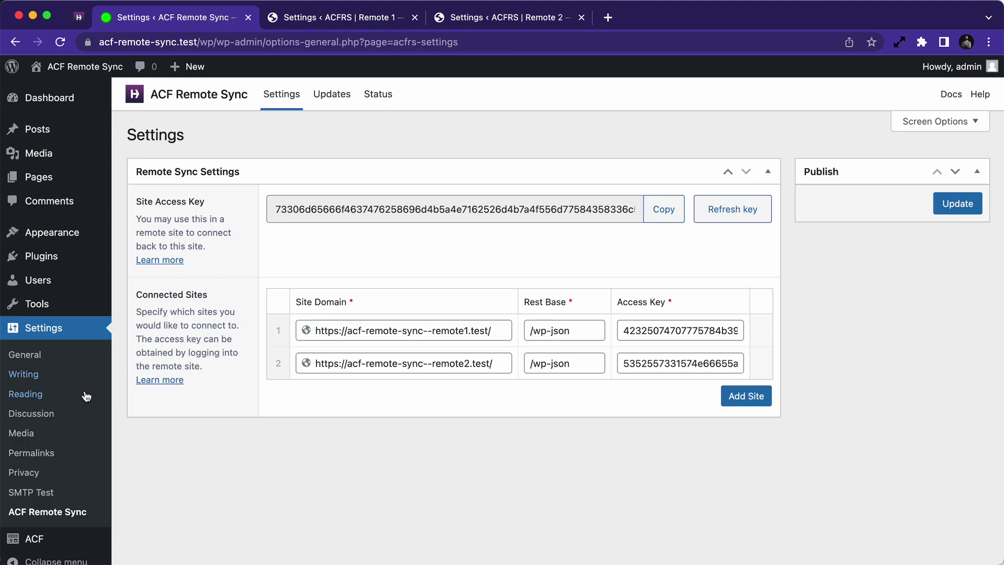
pyautogui.scroll(-1, 54, 421)
pyautogui.moveTo(29, 519)
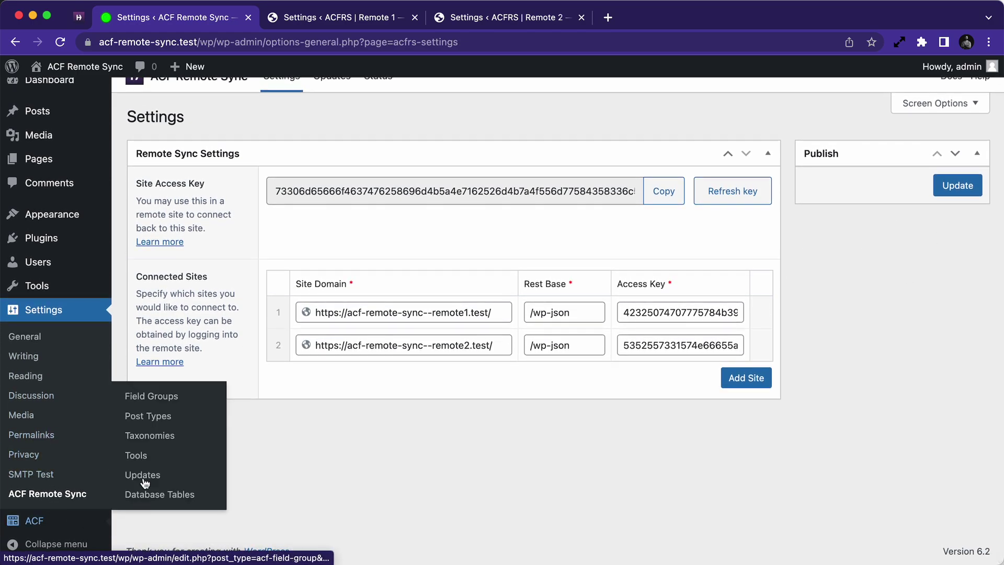
pyautogui.click(140, 396)
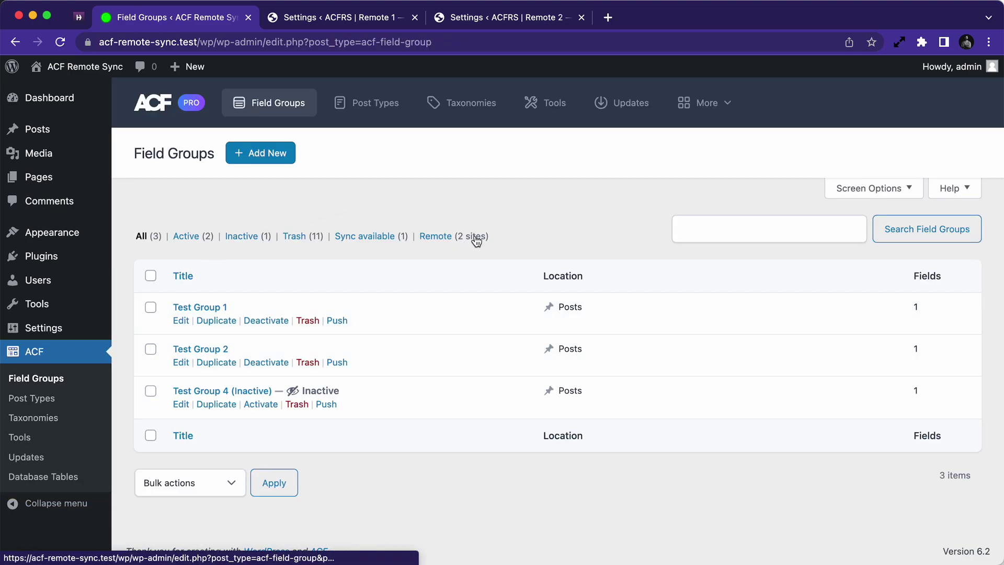
pyautogui.click(444, 236)
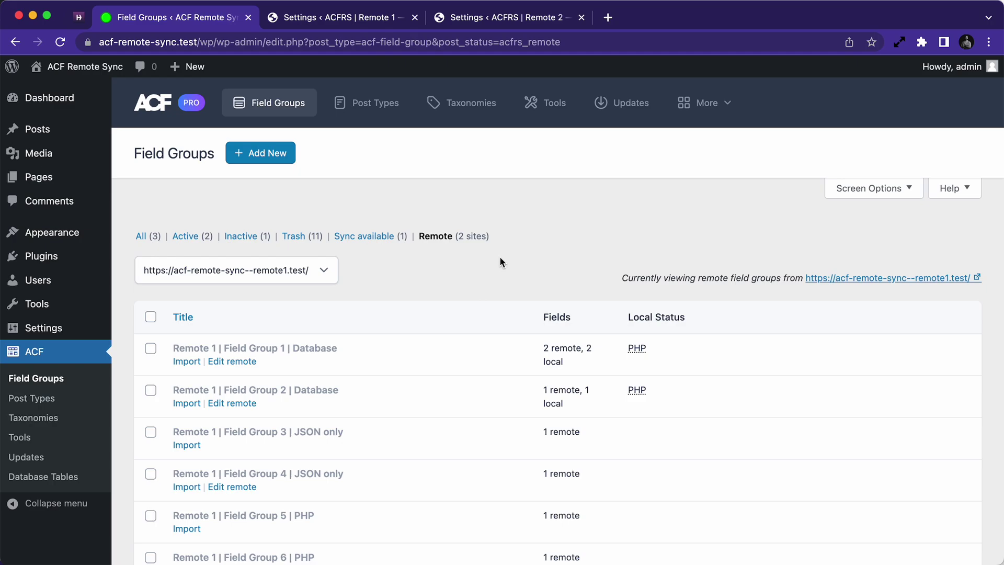
pyautogui.scroll(-3, 499, 261)
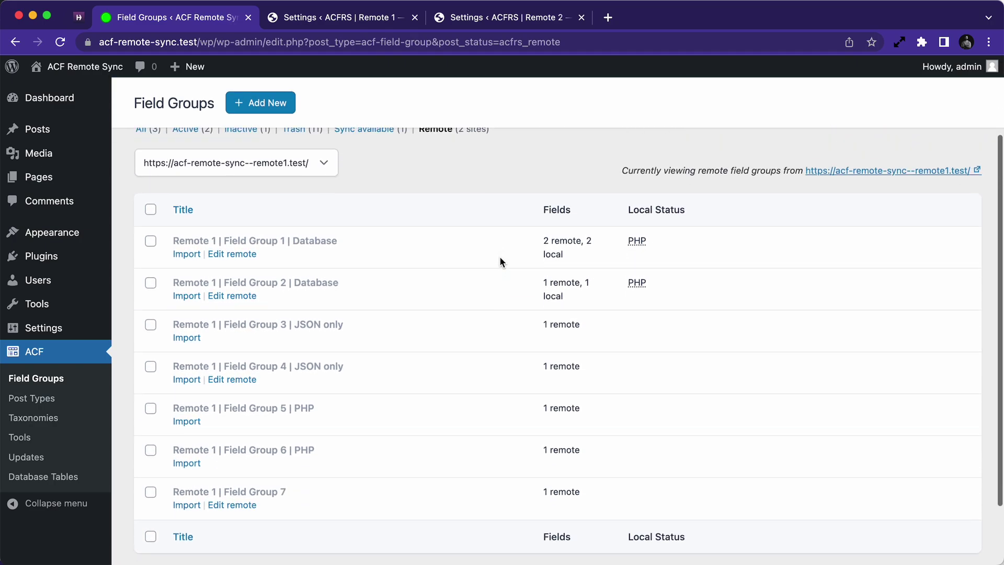
pyautogui.scroll(-2, 499, 261)
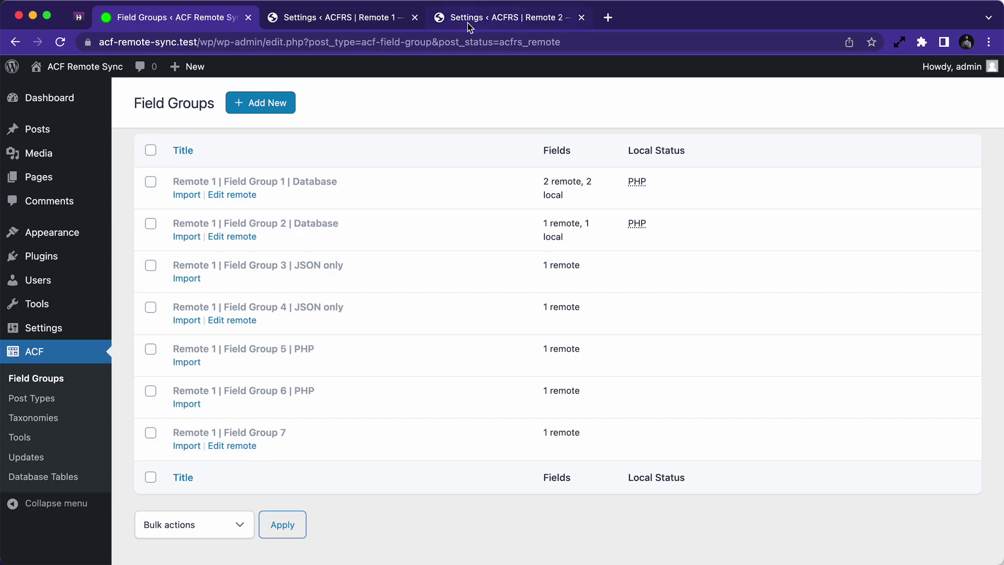
pyautogui.scroll(1, 327, 158)
pyautogui.scroll(-1, 326, 162)
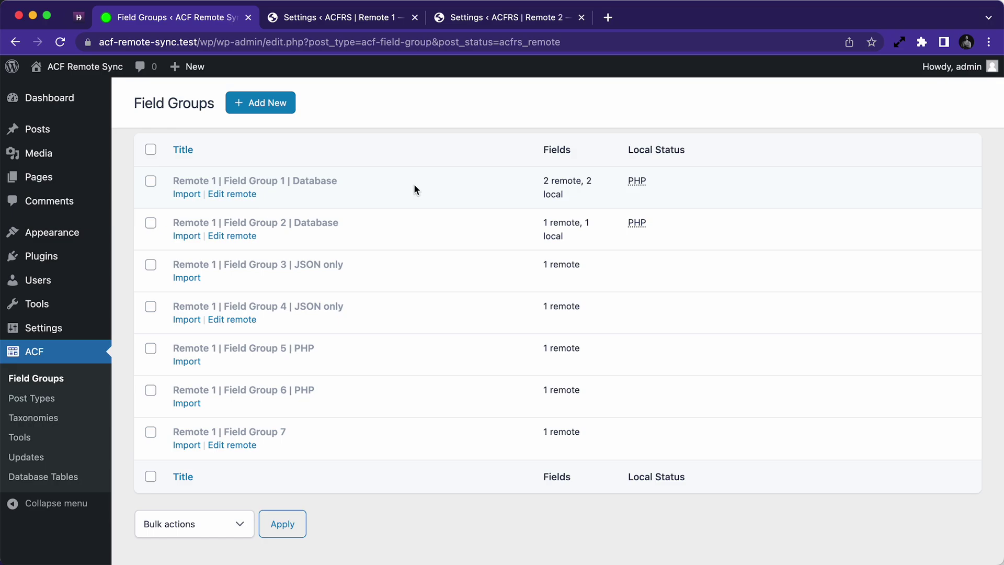
pyautogui.scroll(3, 413, 189)
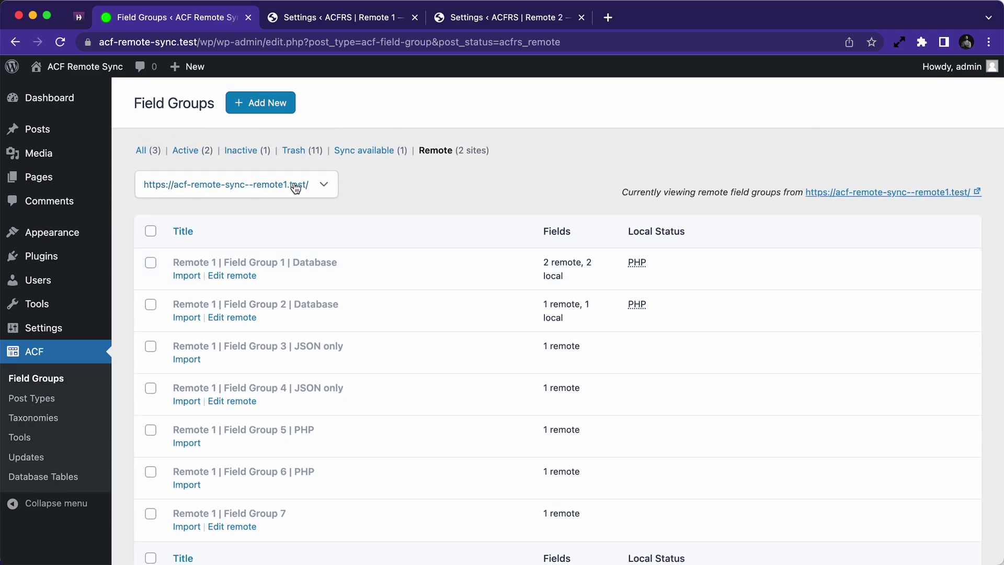
pyautogui.click(295, 188)
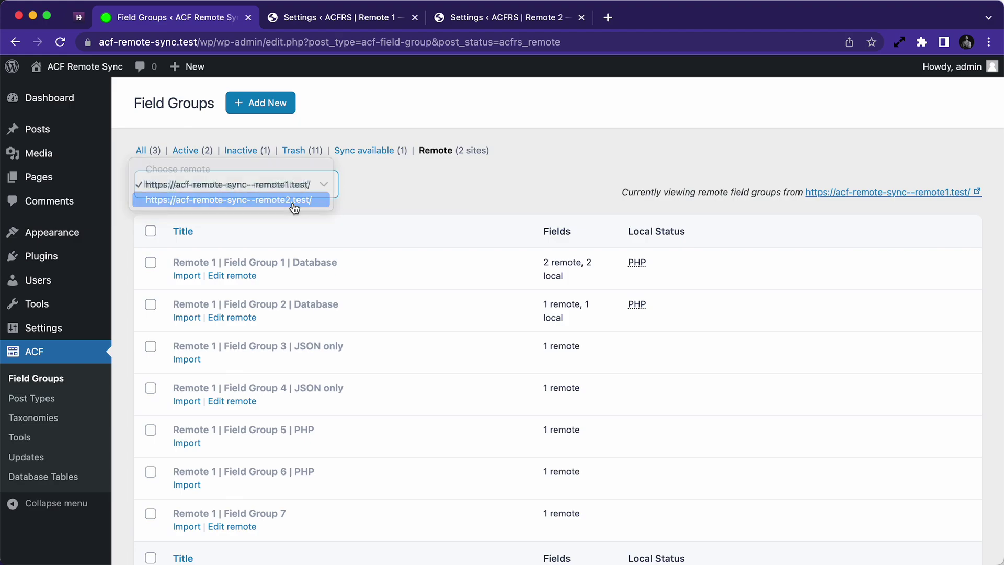
pyautogui.click(294, 205)
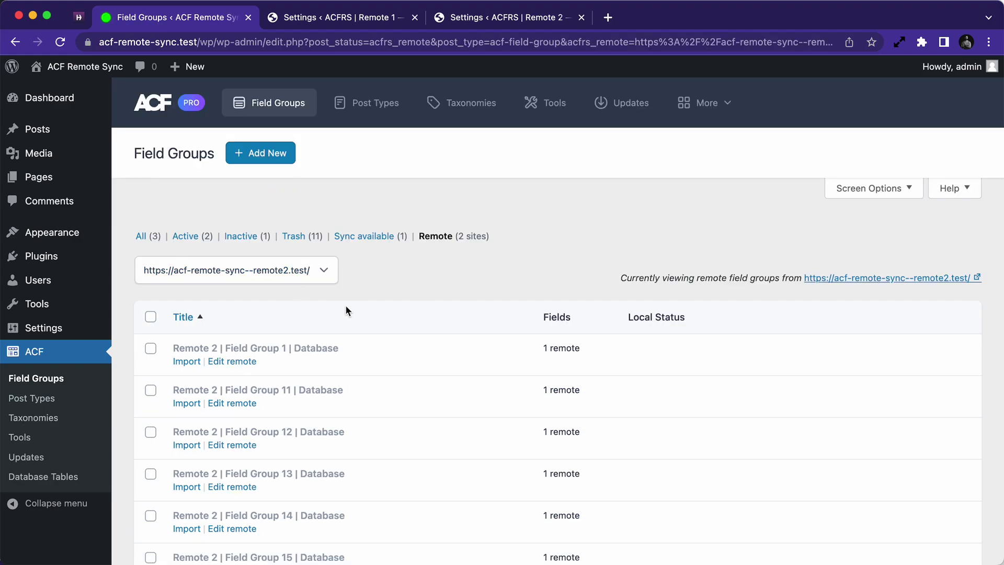
pyautogui.scroll(-10, 397, 276)
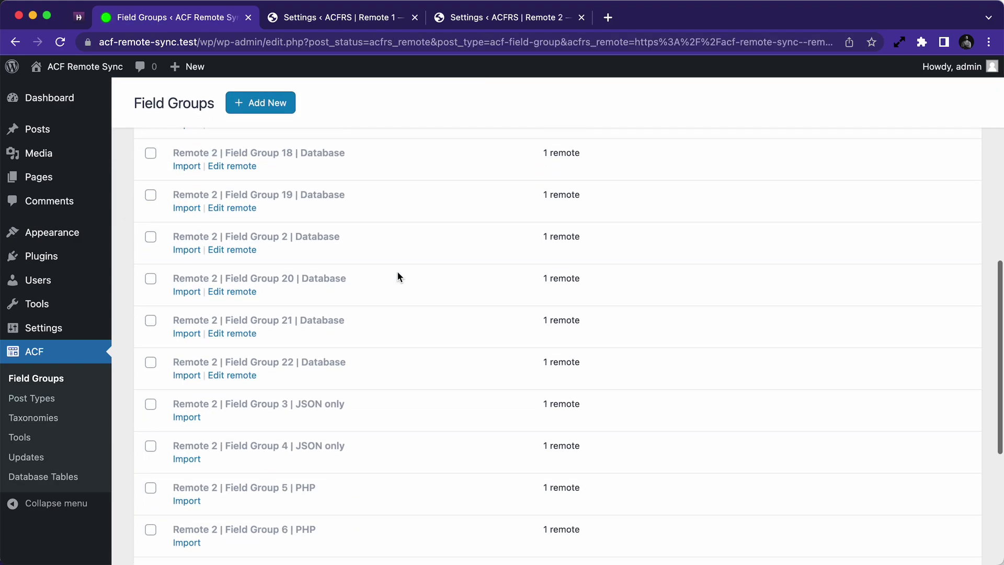
pyautogui.scroll(-5, 397, 273)
pyautogui.scroll(12, 397, 273)
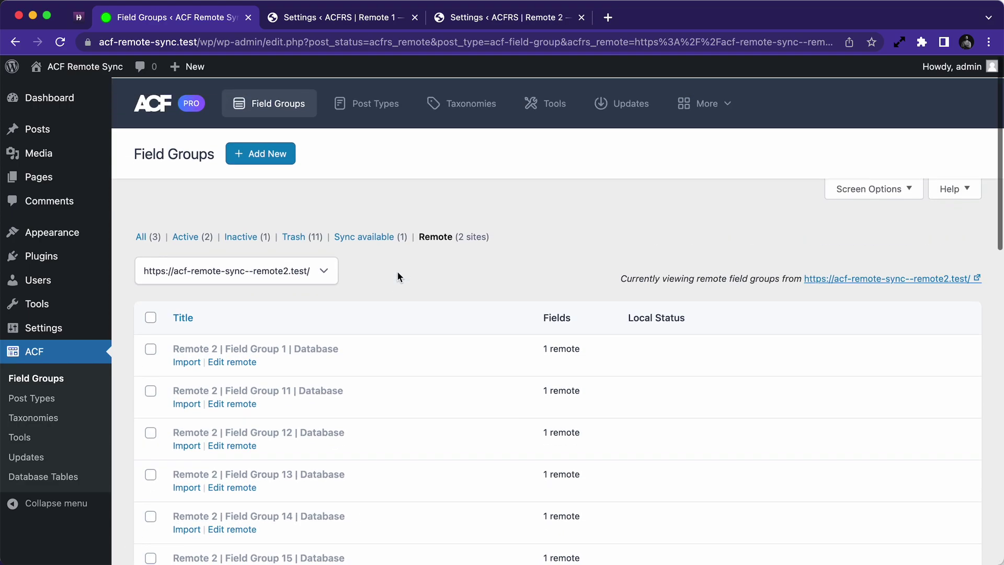
pyautogui.click(314, 270)
pyautogui.click(294, 253)
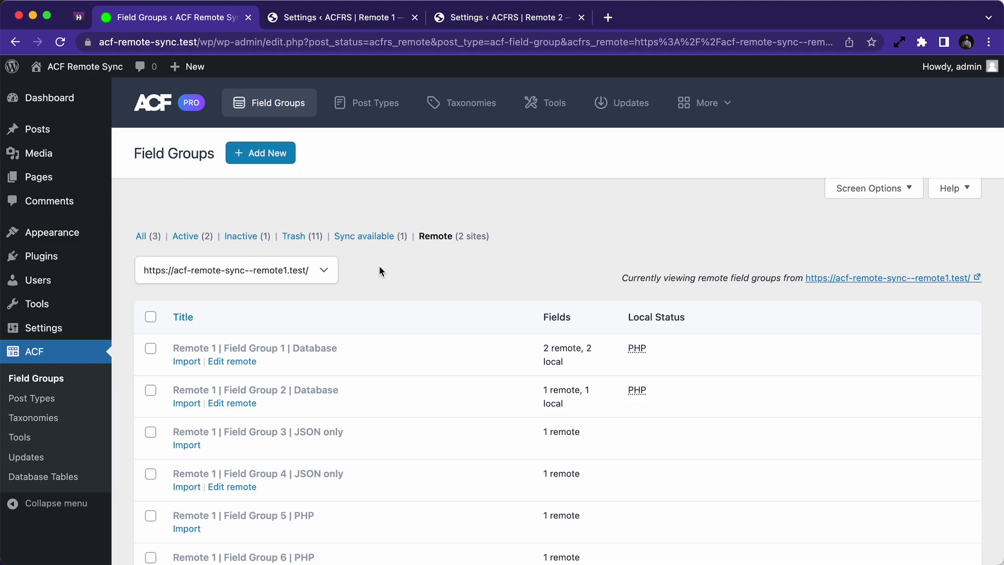
pyautogui.scroll(-4, 487, 268)
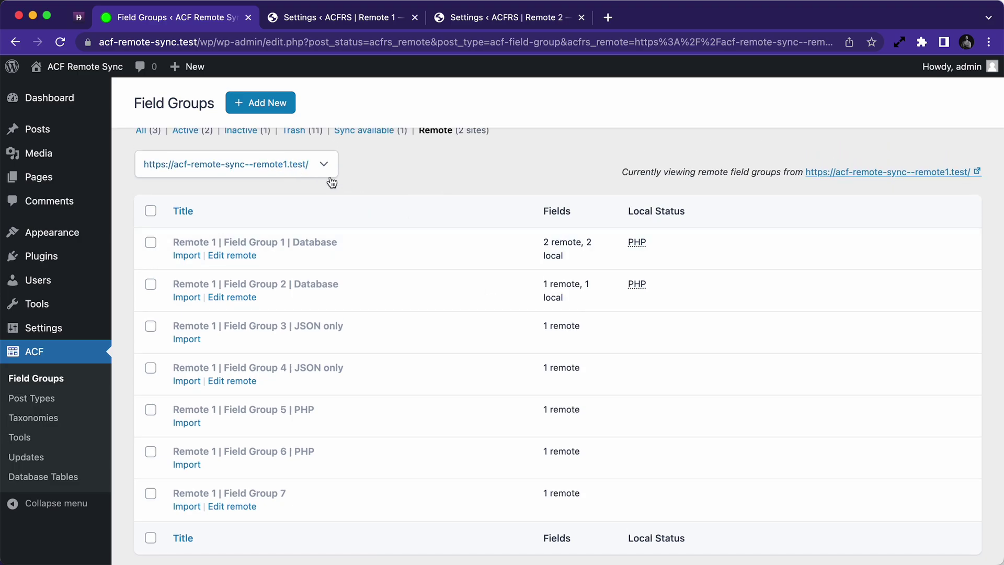
pyautogui.scroll(-2, 407, 235)
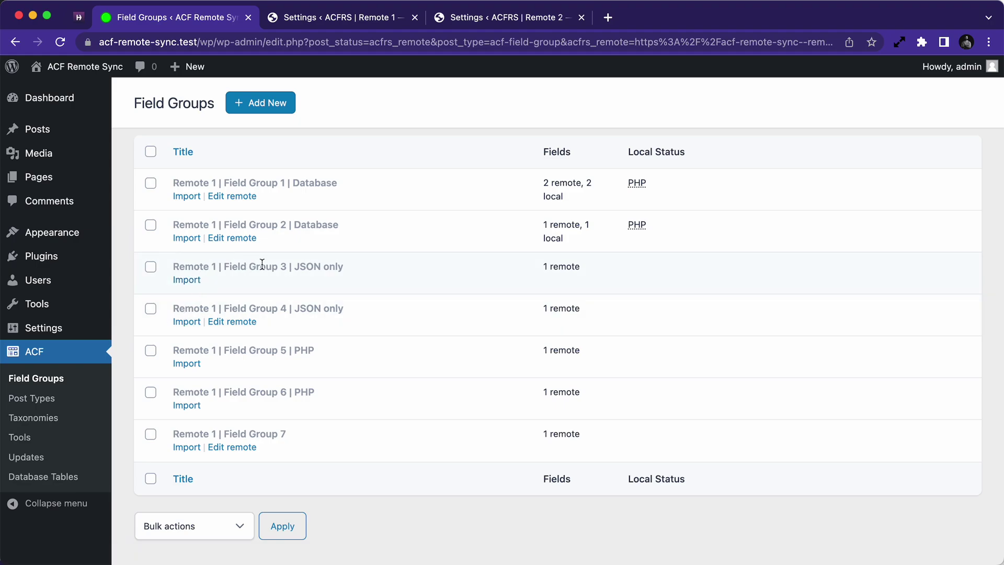
pyautogui.click(193, 283)
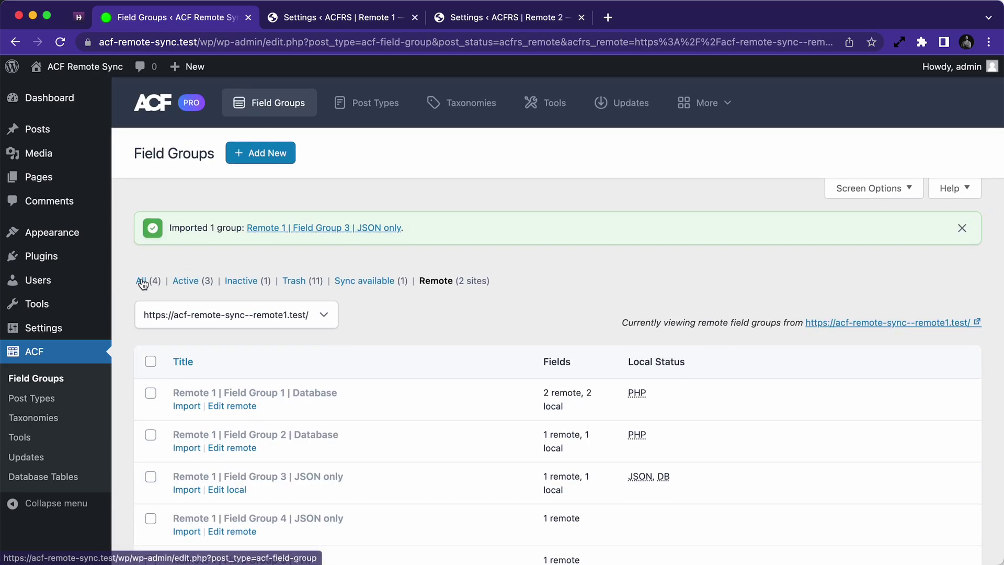
# Open the imported "Remote 1 | Field Group 3 | JSON only" from the list of all local groups and examine its fields and settings
pyautogui.click(143, 282)
pyautogui.scroll(-1, 142, 285)
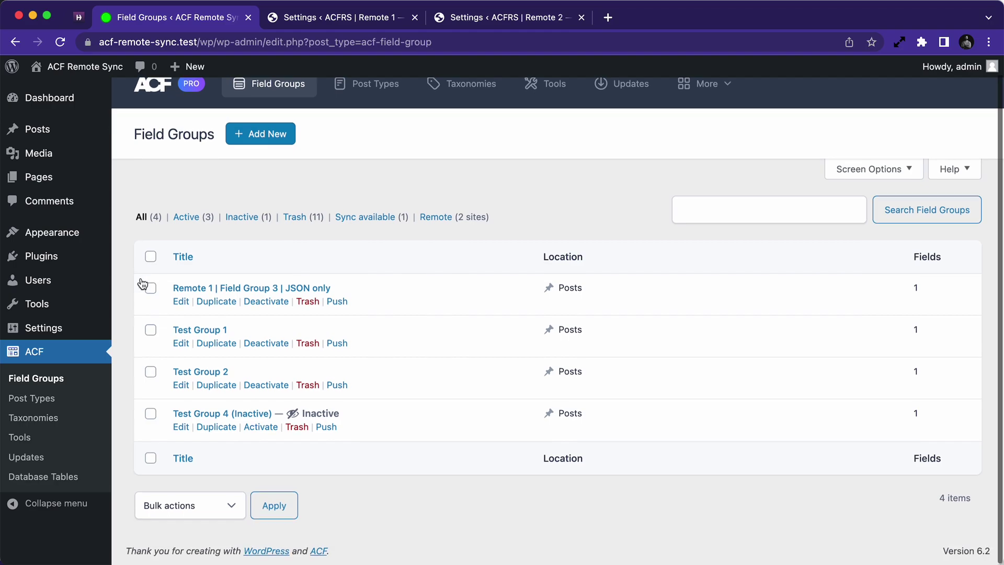
pyautogui.click(258, 289)
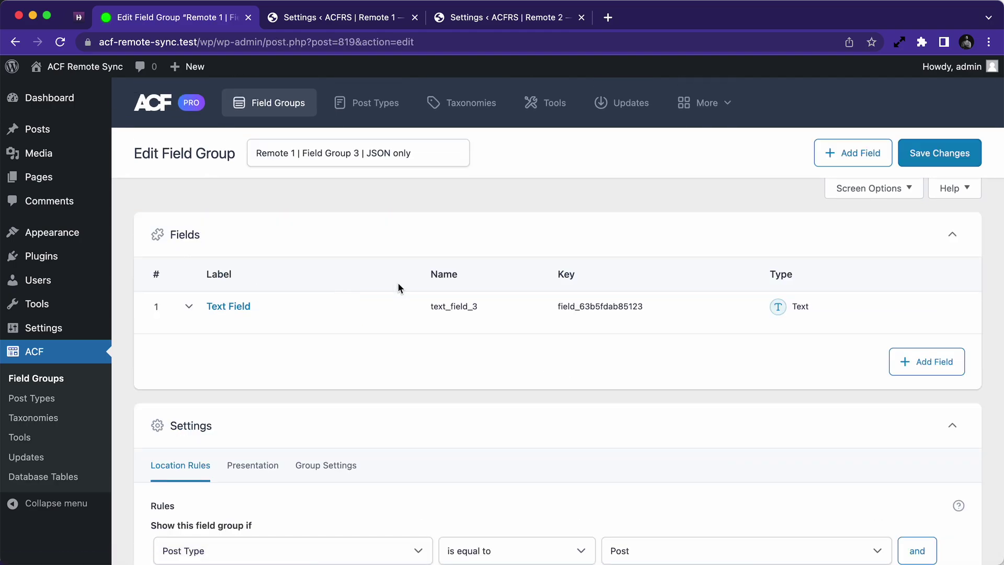
pyautogui.scroll(-2, 397, 282)
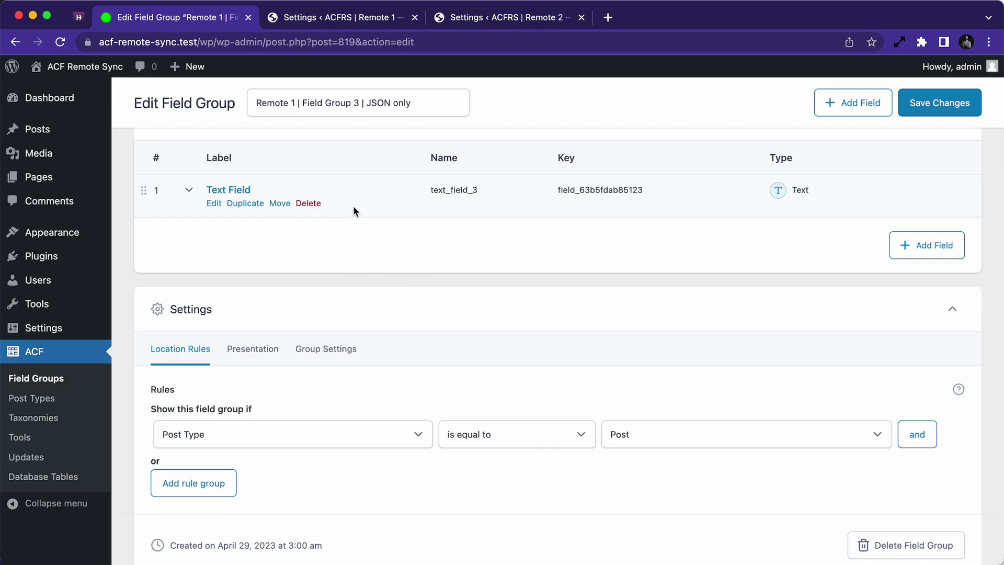
pyautogui.moveTo(357, 220)
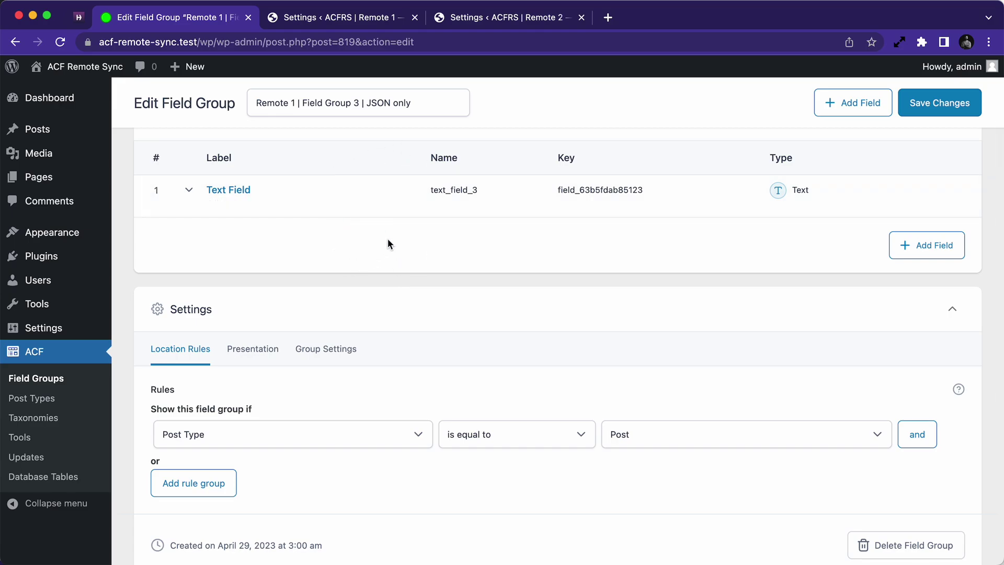
pyautogui.scroll(-4, 388, 239)
pyautogui.scroll(6, 387, 239)
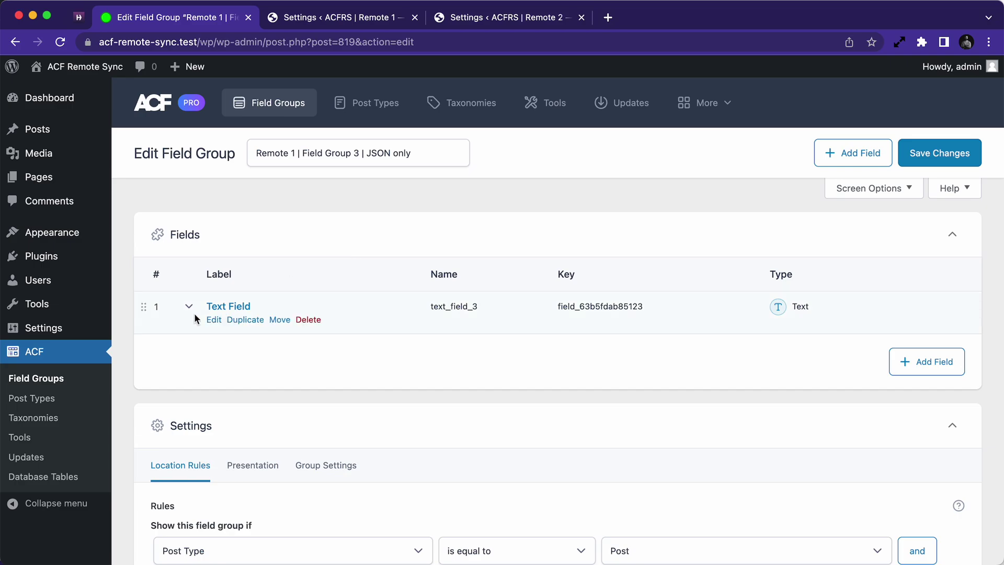
pyautogui.moveTo(241, 334)
pyautogui.scroll(-8, 240, 328)
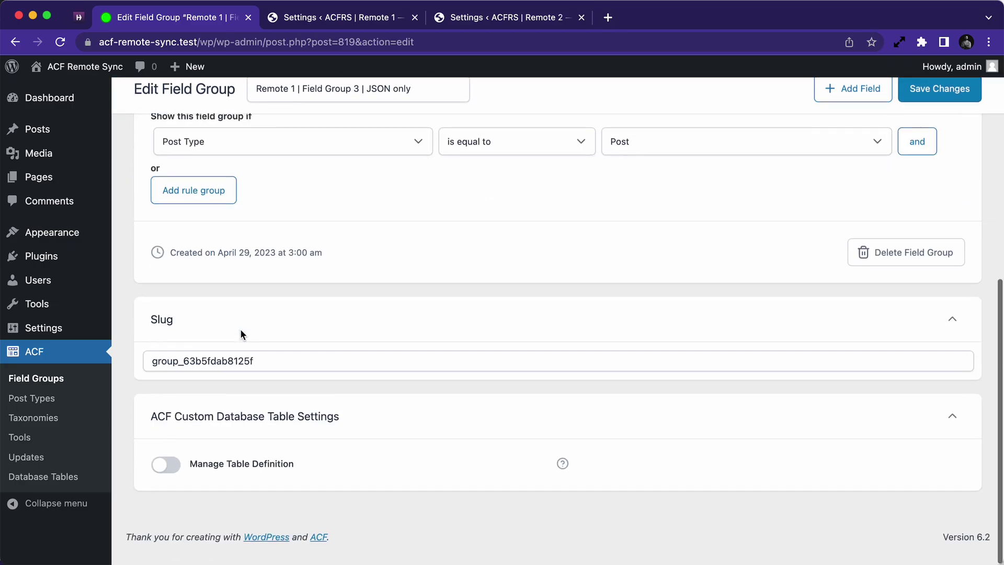
pyautogui.scroll(8, 291, 283)
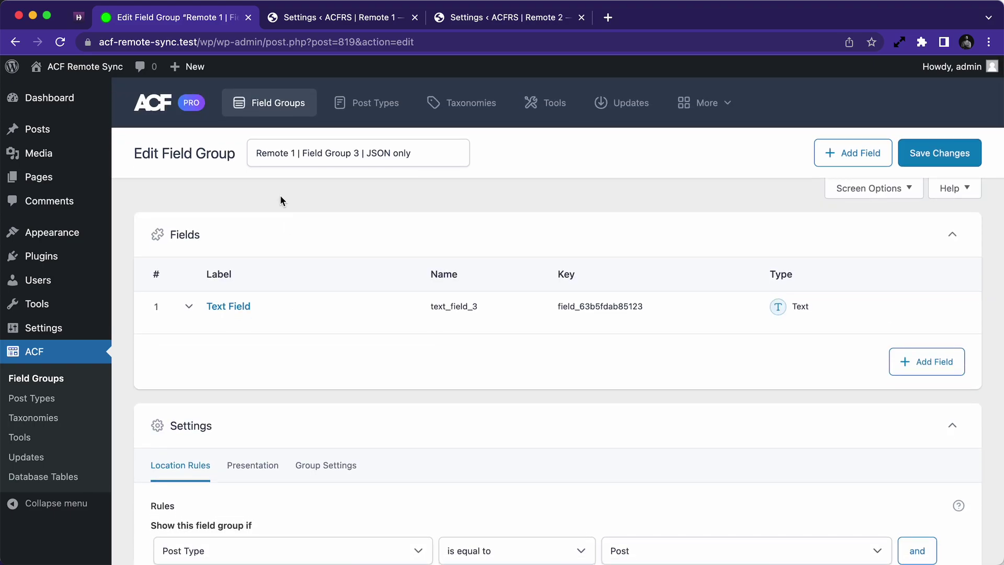
pyautogui.click(59, 379)
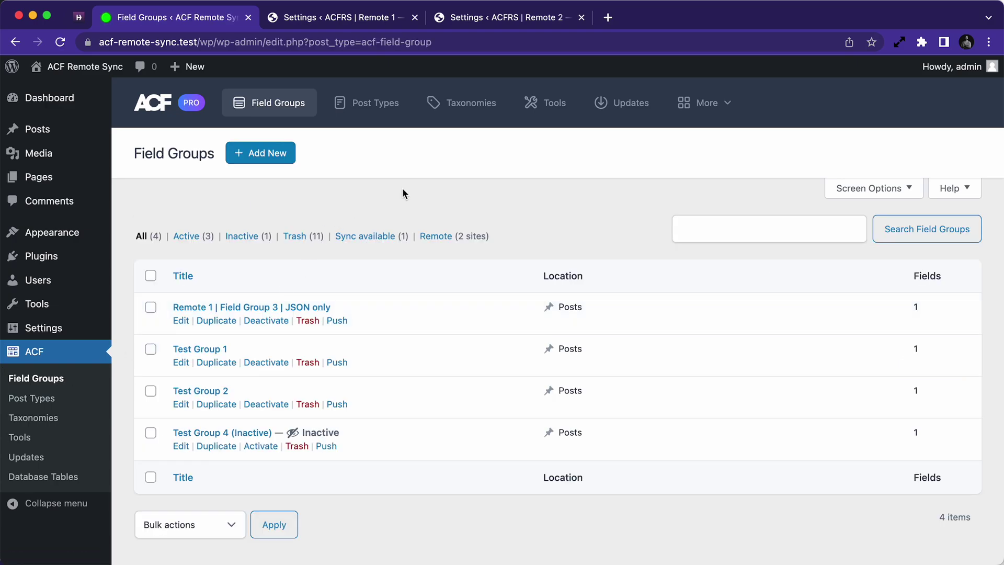
pyautogui.click(435, 236)
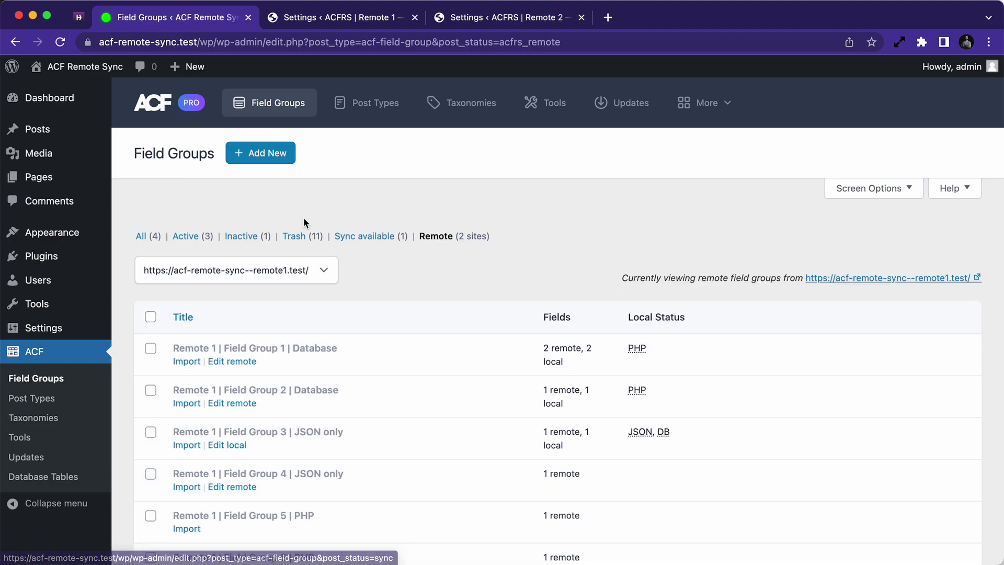
pyautogui.click(299, 270)
pyautogui.click(294, 286)
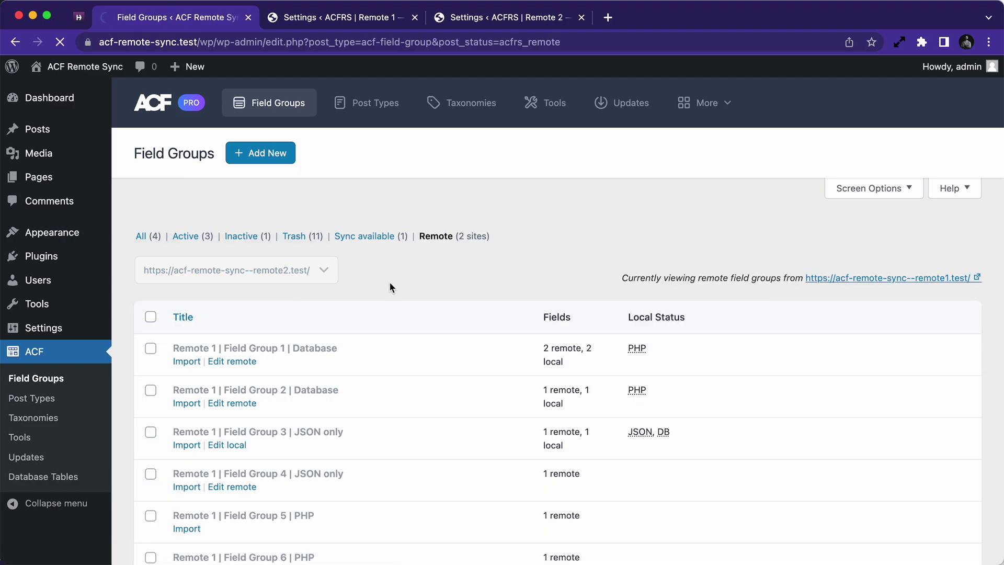
pyautogui.scroll(-3, 393, 282)
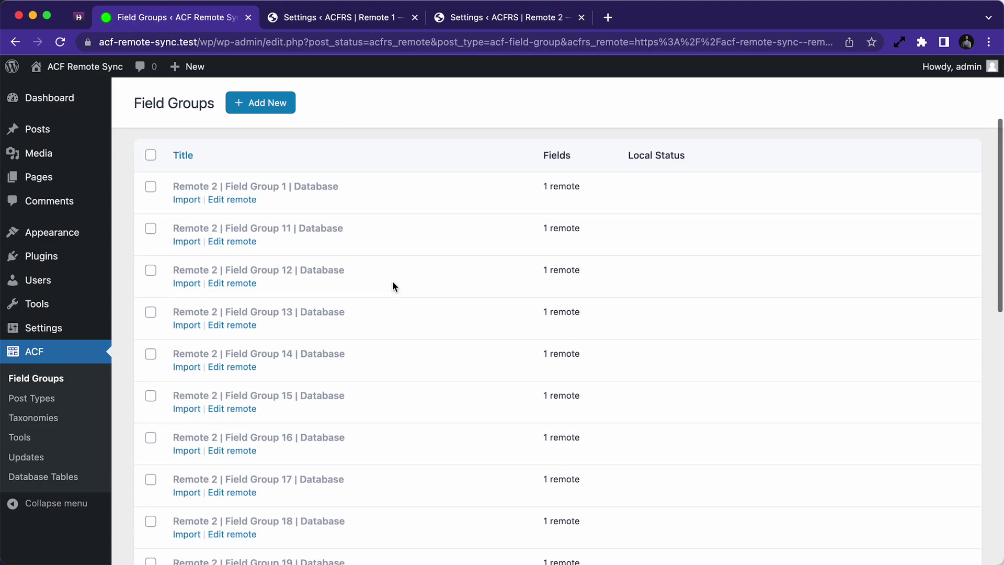
pyautogui.scroll(-1, 392, 286)
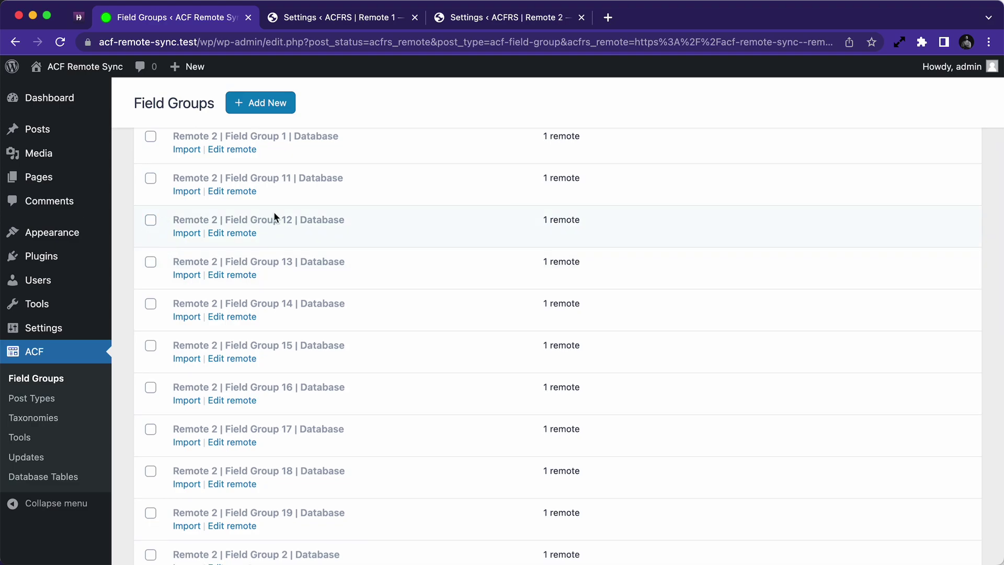
# Bulk import Remote 2's Field Groups 12, 13 and 15 into the main site
pyautogui.click(152, 222)
pyautogui.click(152, 347)
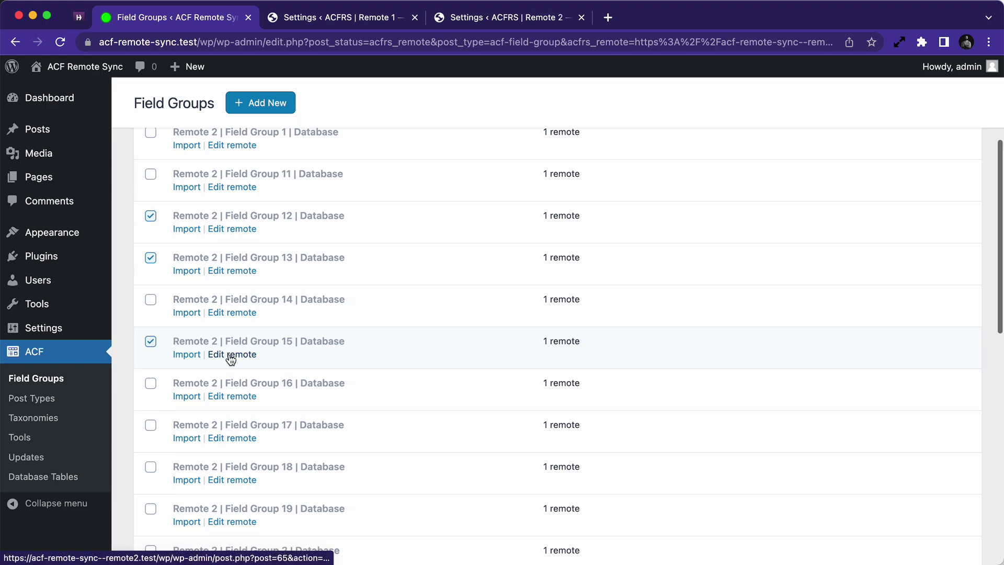
pyautogui.scroll(-10, 228, 353)
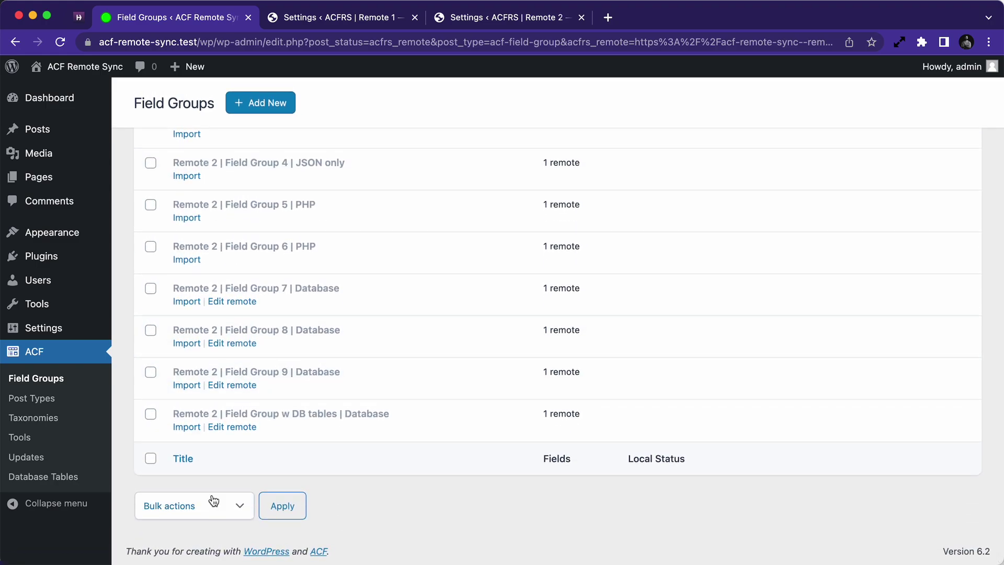
pyautogui.click(213, 503)
pyautogui.click(213, 521)
pyautogui.click(280, 508)
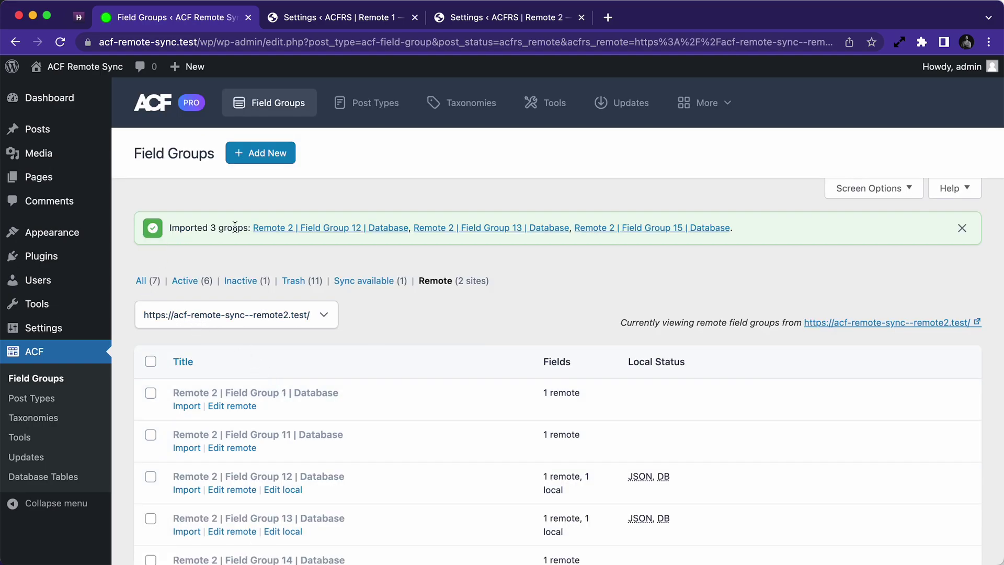
# Show all local field groups on the main site and check the list for the groups imported from both remotes
pyautogui.click(141, 281)
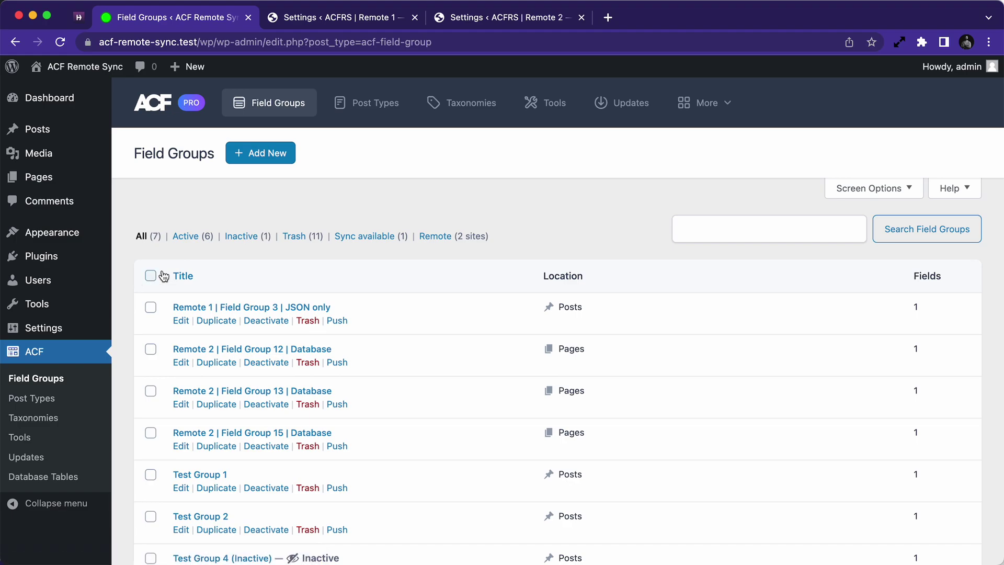
pyautogui.scroll(-1, 401, 274)
pyautogui.scroll(-2, 400, 274)
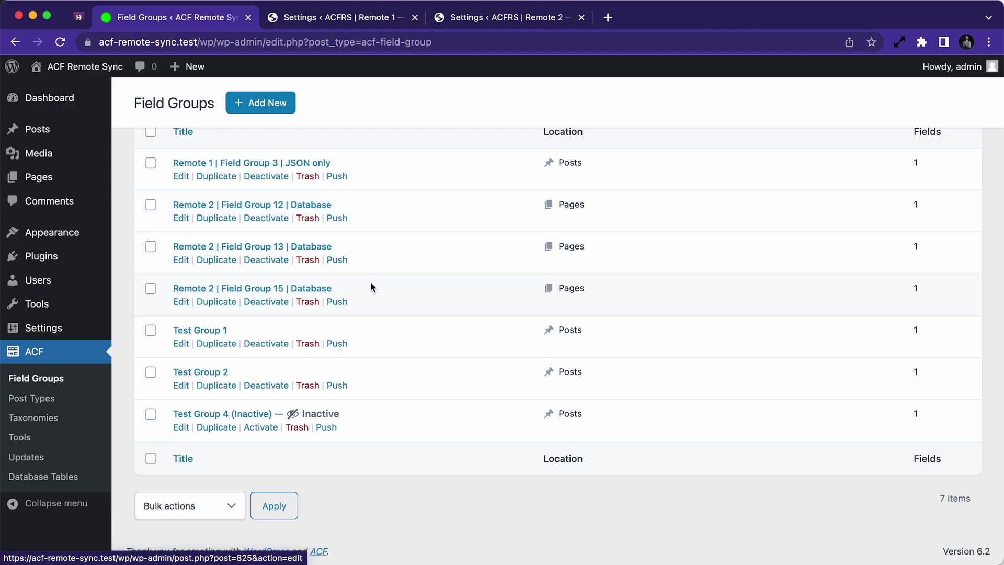
pyautogui.scroll(3, 370, 282)
pyautogui.scroll(-3, 370, 283)
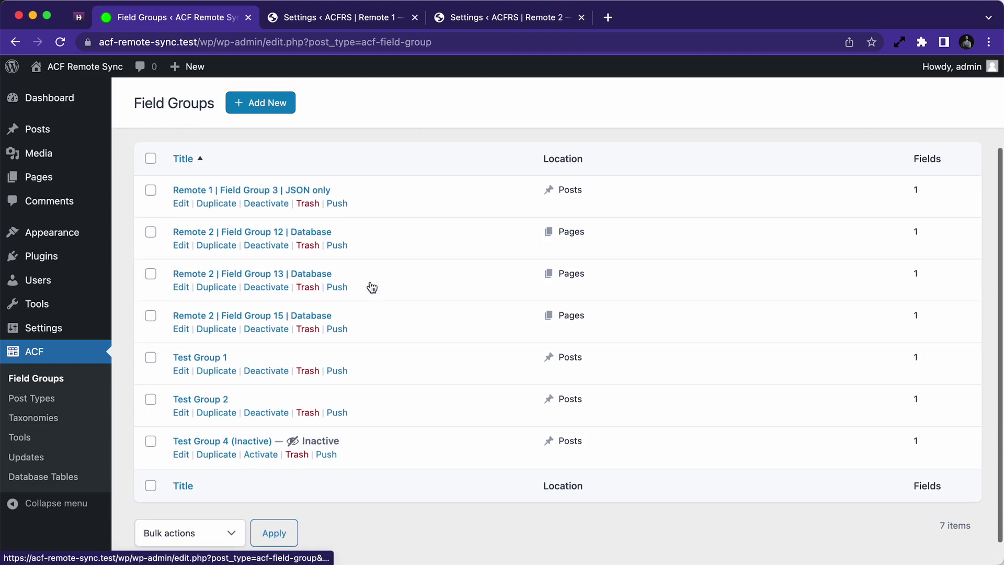
pyautogui.scroll(2, 371, 287)
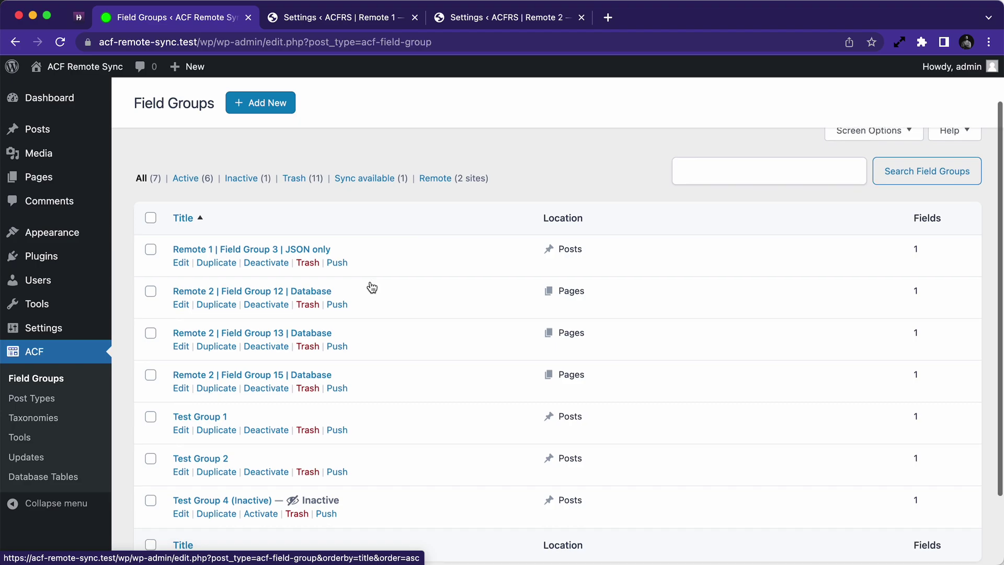
pyautogui.scroll(-2, 371, 287)
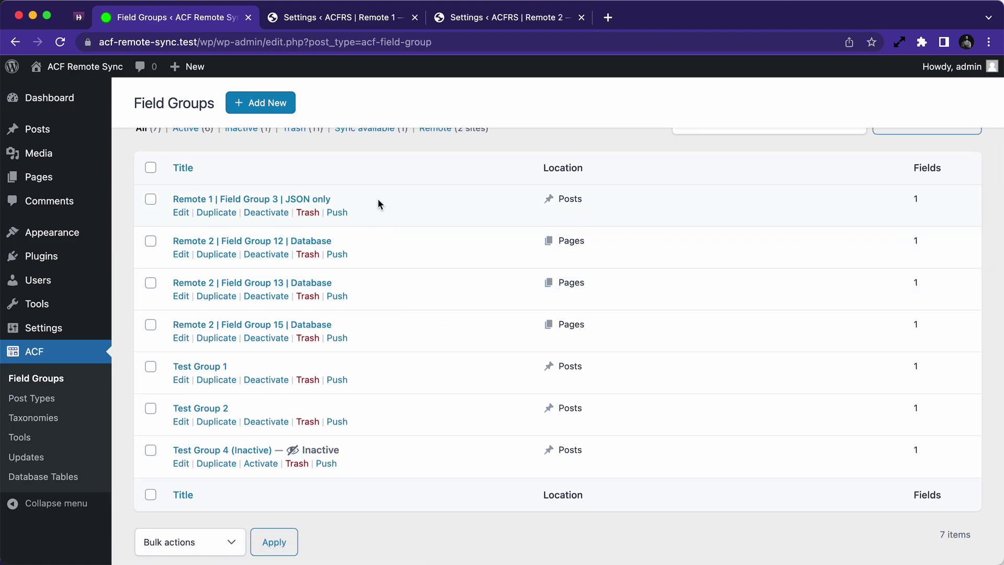
pyautogui.scroll(-1, 377, 198)
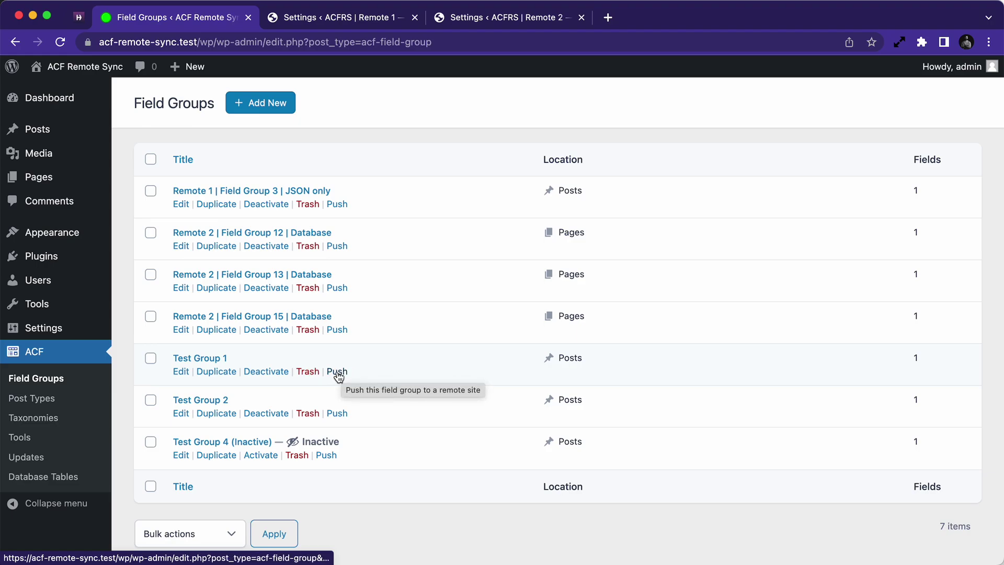
pyautogui.click(337, 373)
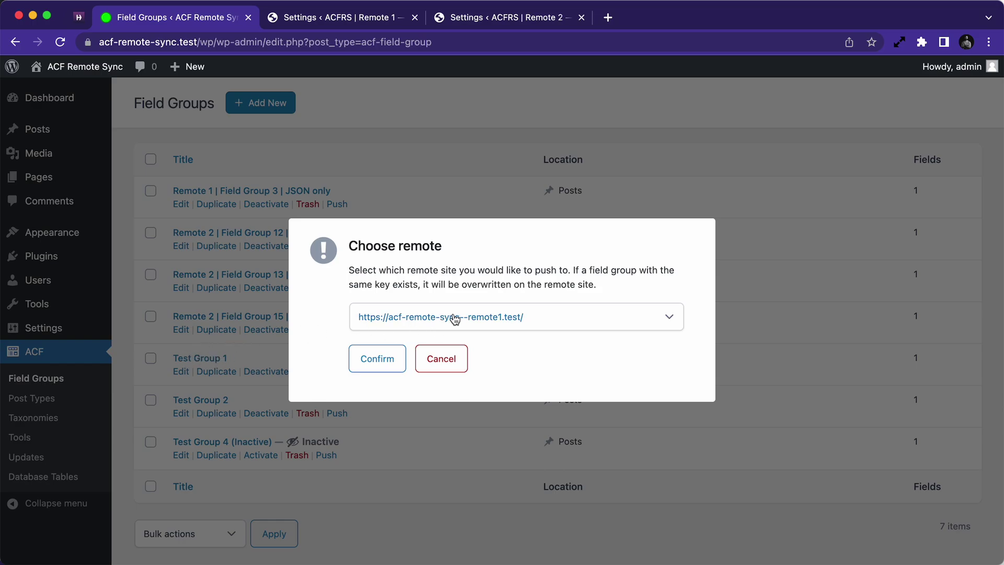
pyautogui.click(381, 361)
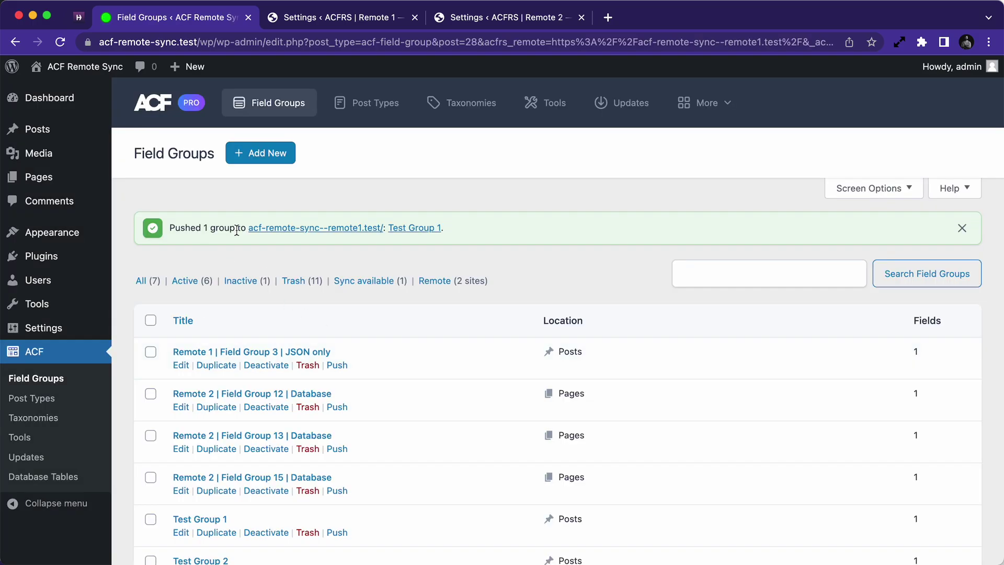
# Open Remote 1's field groups in a new browser tab and check the list for the pushed Test Group 1
pyautogui.rightClick(307, 228)
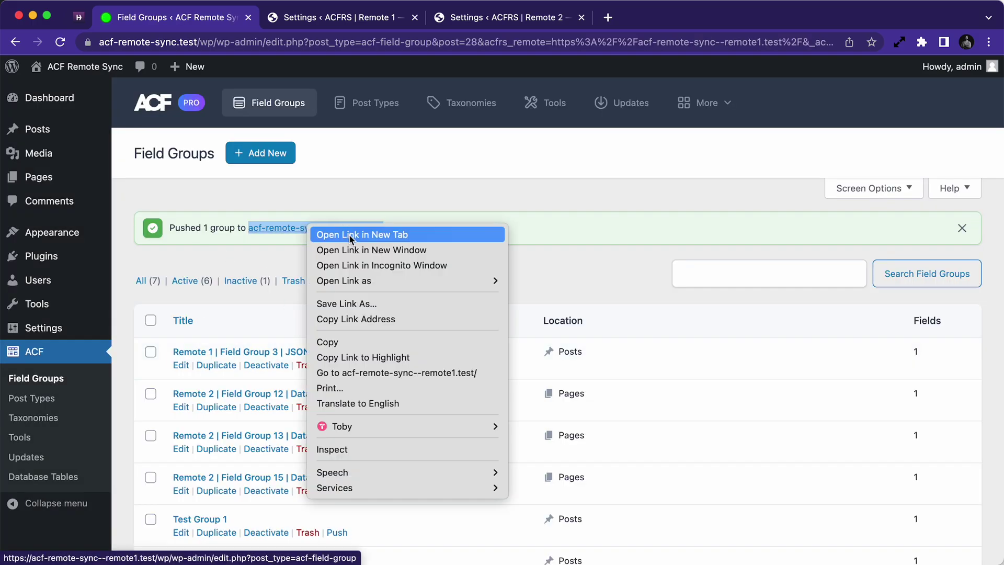
pyautogui.click(349, 235)
pyautogui.click(352, 20)
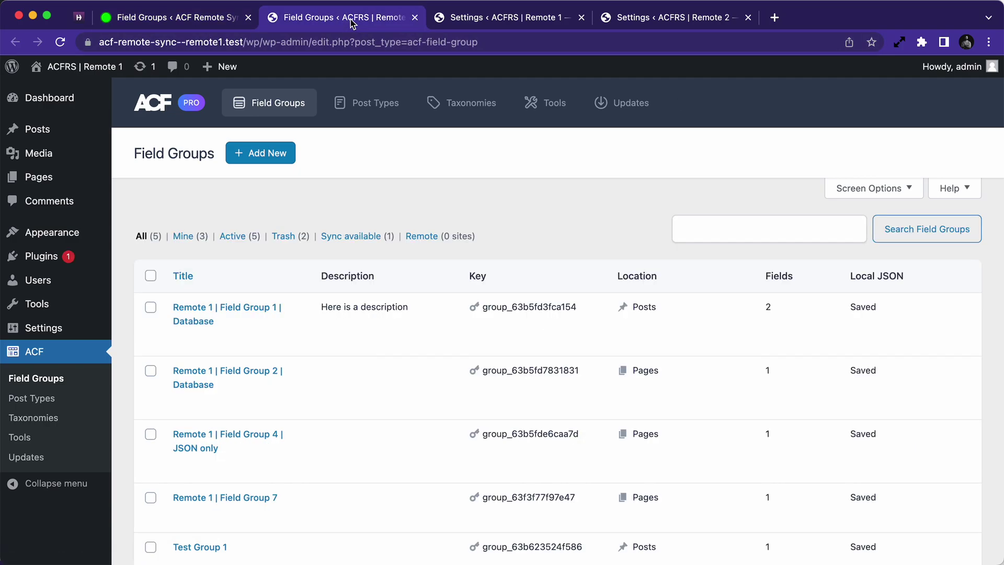
pyautogui.scroll(-3, 179, 217)
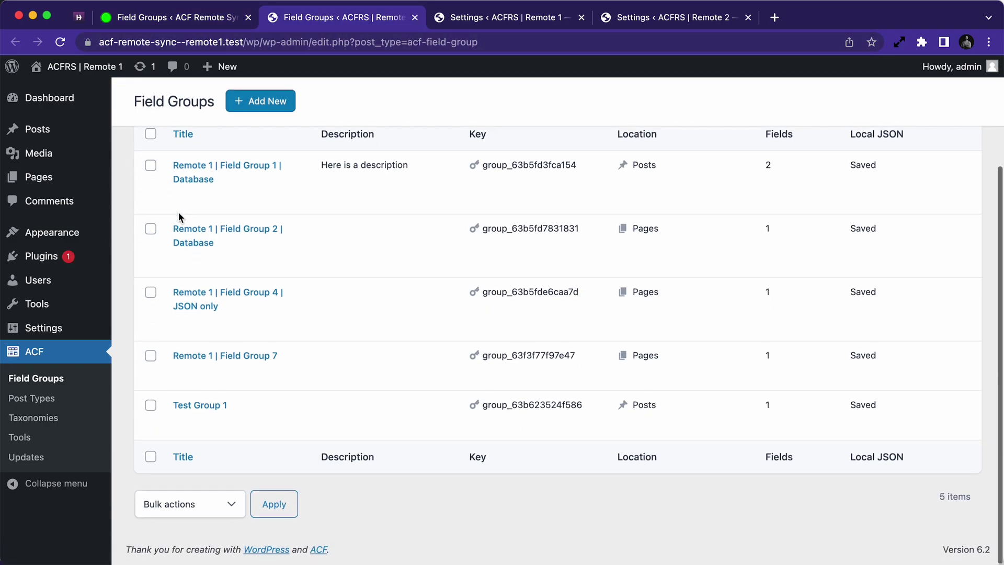
# Look over Remote 1's field group list once more, and close its browser tab
pyautogui.scroll(2, 178, 217)
pyautogui.scroll(-2, 179, 217)
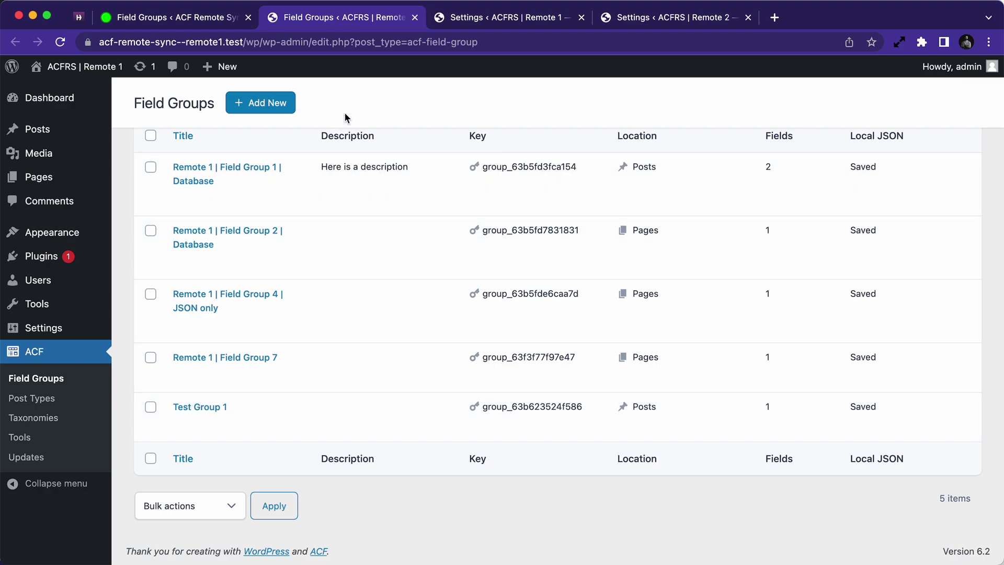
pyautogui.click(415, 17)
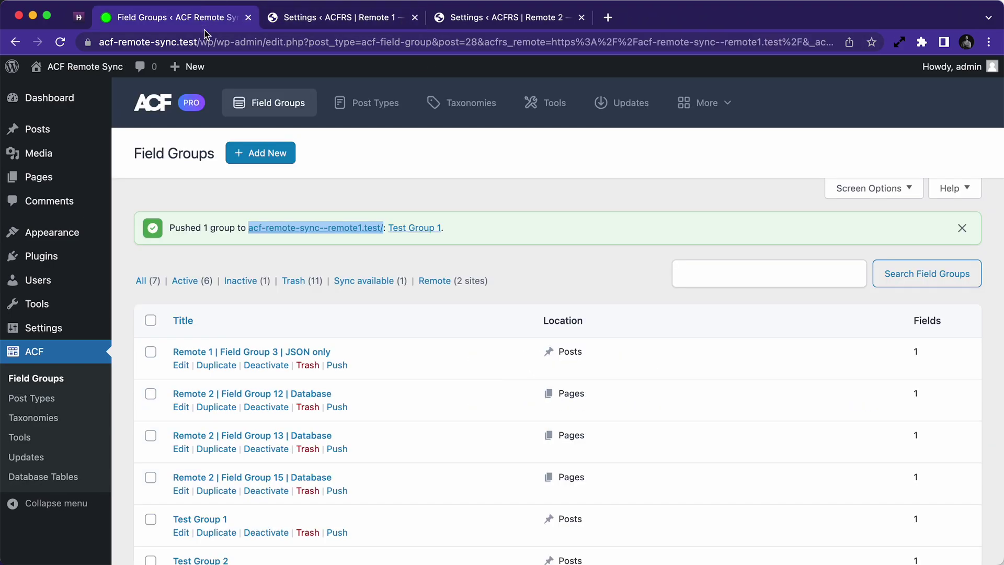
pyautogui.scroll(-4, 192, 263)
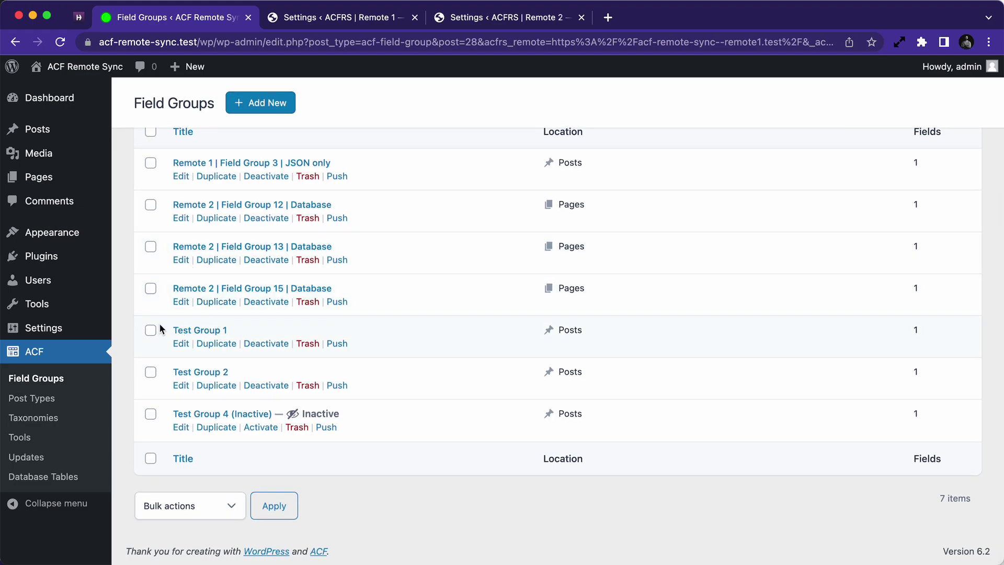
pyautogui.click(150, 331)
pyautogui.click(153, 372)
pyautogui.click(177, 506)
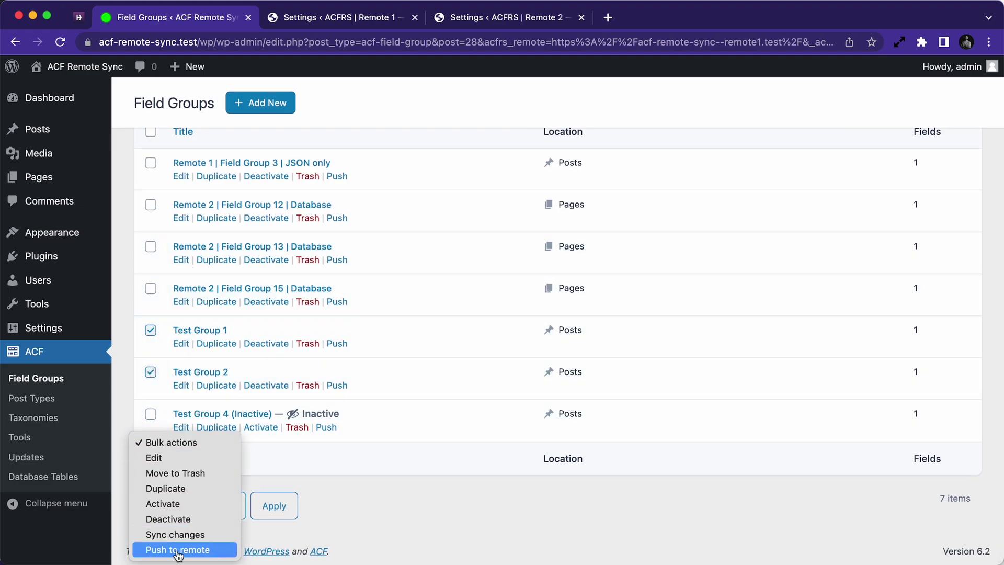
pyautogui.click(157, 549)
pyautogui.click(274, 507)
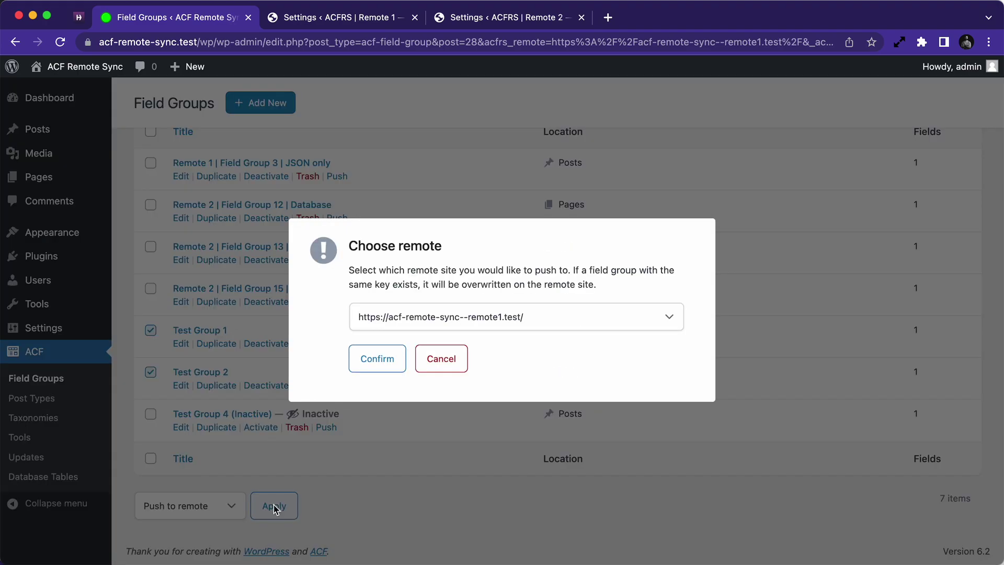
pyautogui.click(400, 319)
pyautogui.click(413, 333)
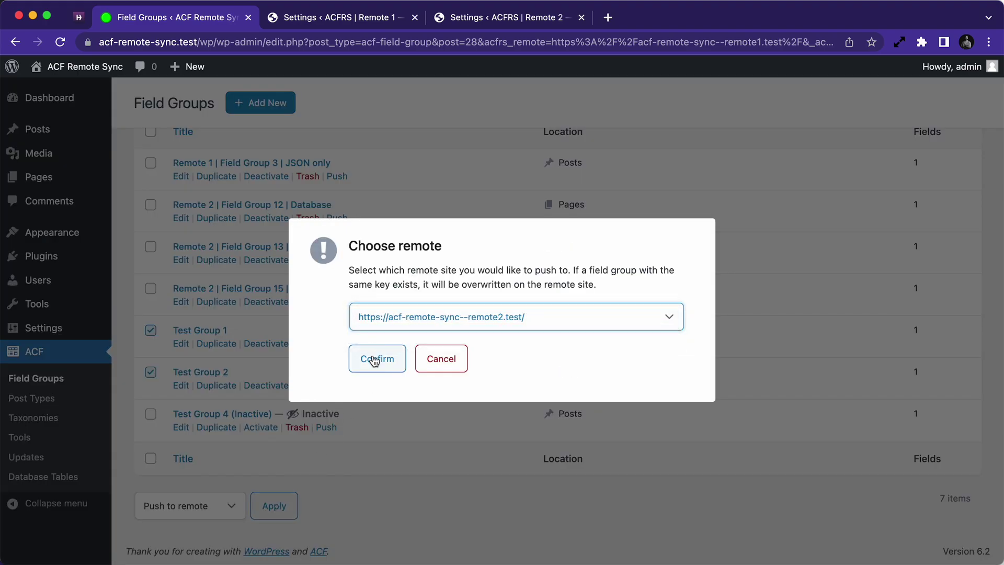
pyautogui.click(375, 360)
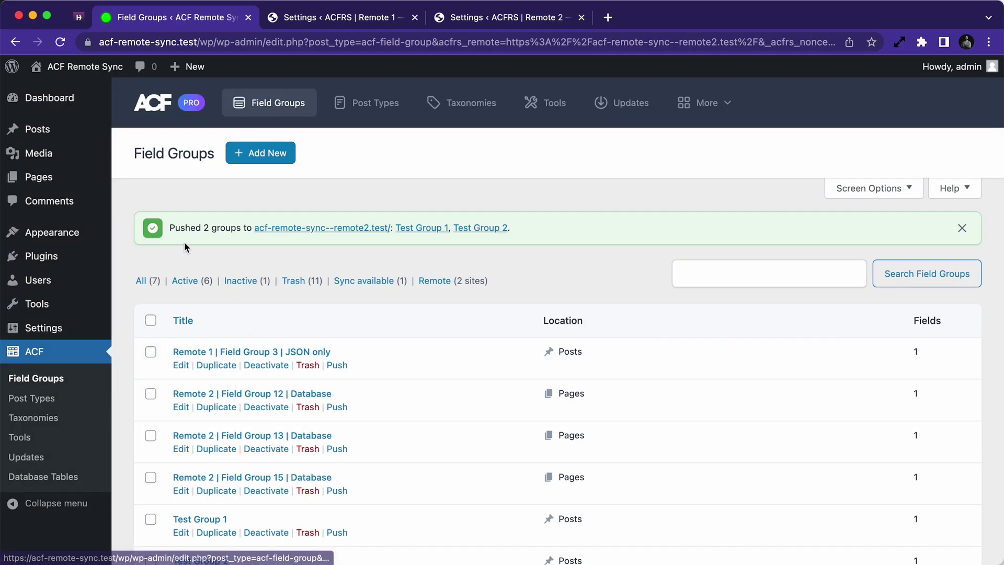
# Open Remote 2's field groups in a new browser tab, inspect the pushed Test Group 1 and its field, and close the tab
pyautogui.rightClick(293, 230)
pyautogui.click(331, 235)
pyautogui.click(337, 19)
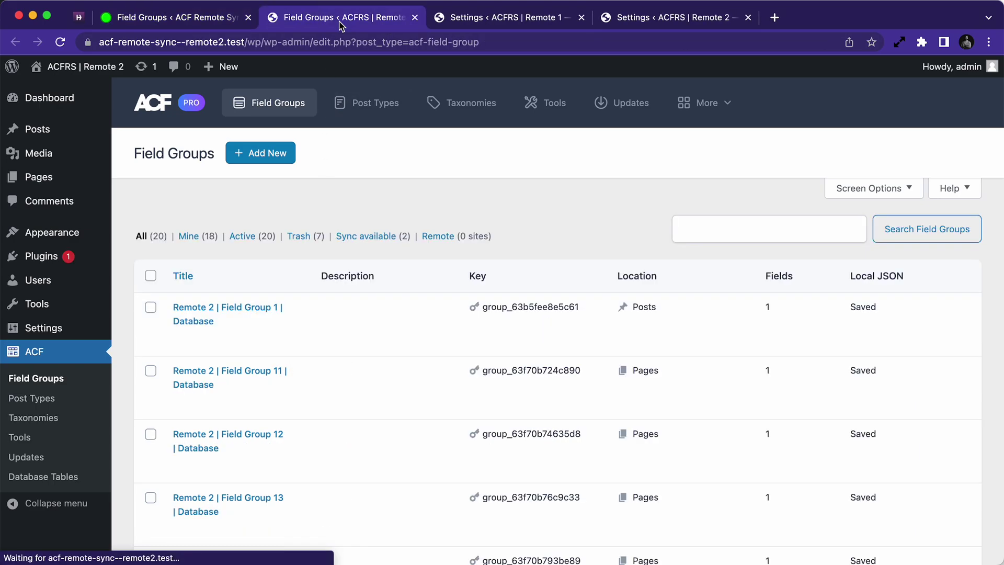
pyautogui.scroll(-20, 531, 225)
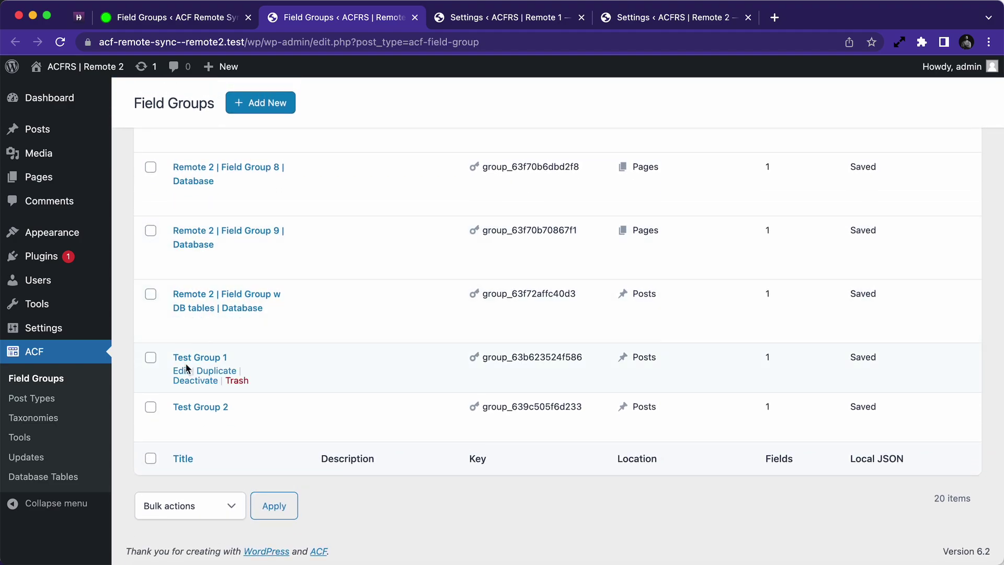
pyautogui.click(219, 358)
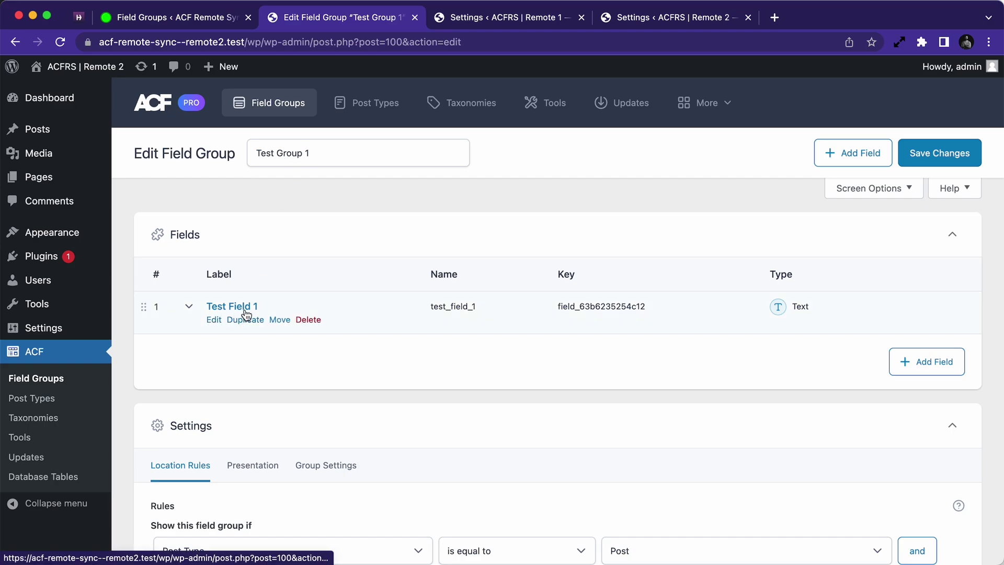
pyautogui.click(415, 18)
# Add a text field labelled "new field" to Test Group 1 on the main site
pyautogui.scroll(-5, 180, 259)
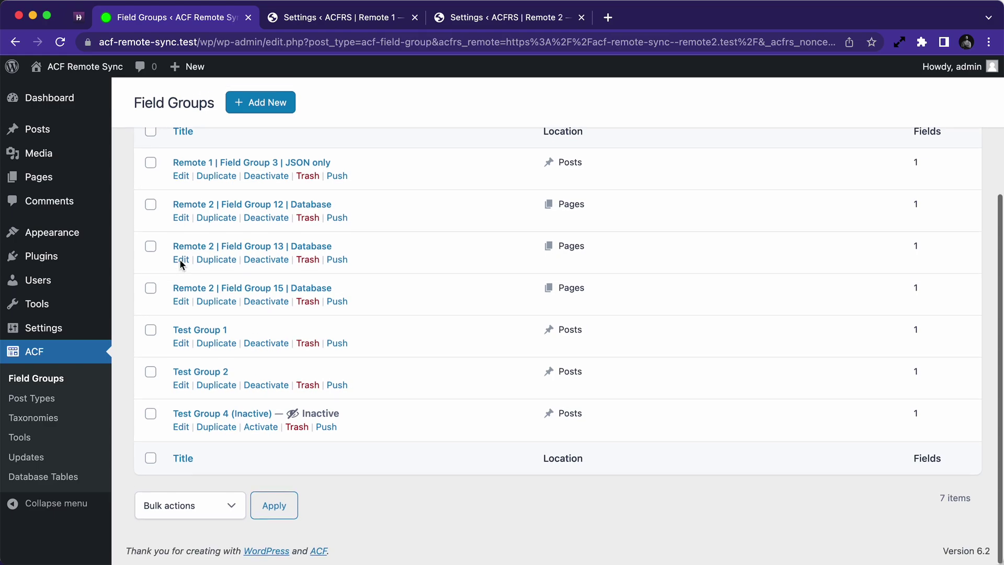
pyautogui.scroll(5, 170, 389)
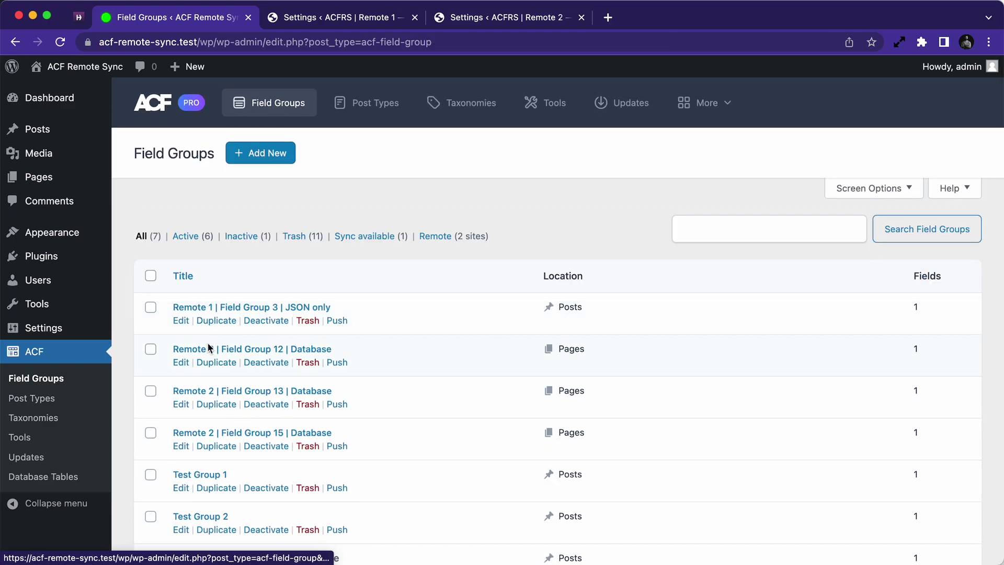
pyautogui.scroll(-5, 207, 342)
pyautogui.click(206, 333)
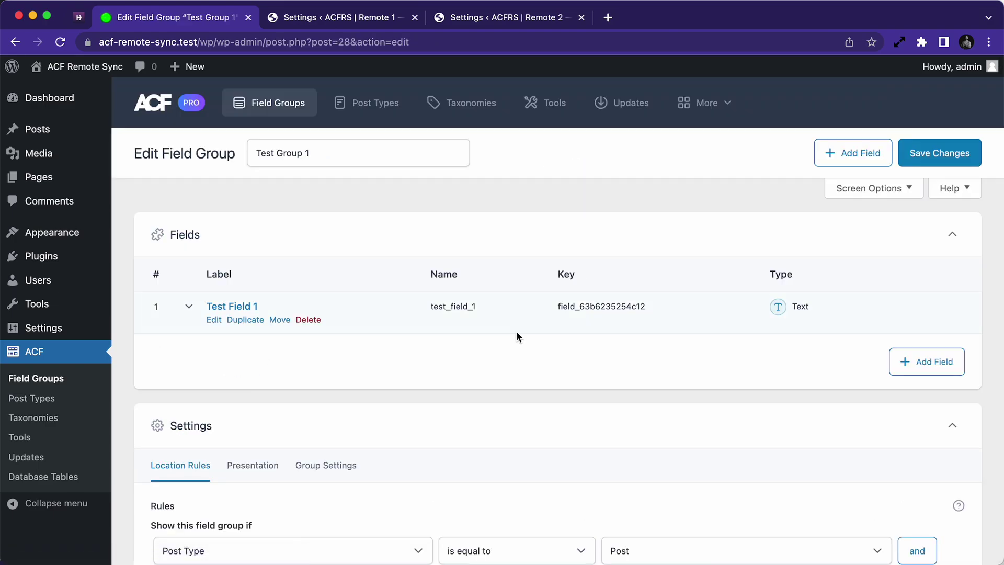
pyautogui.click(912, 361)
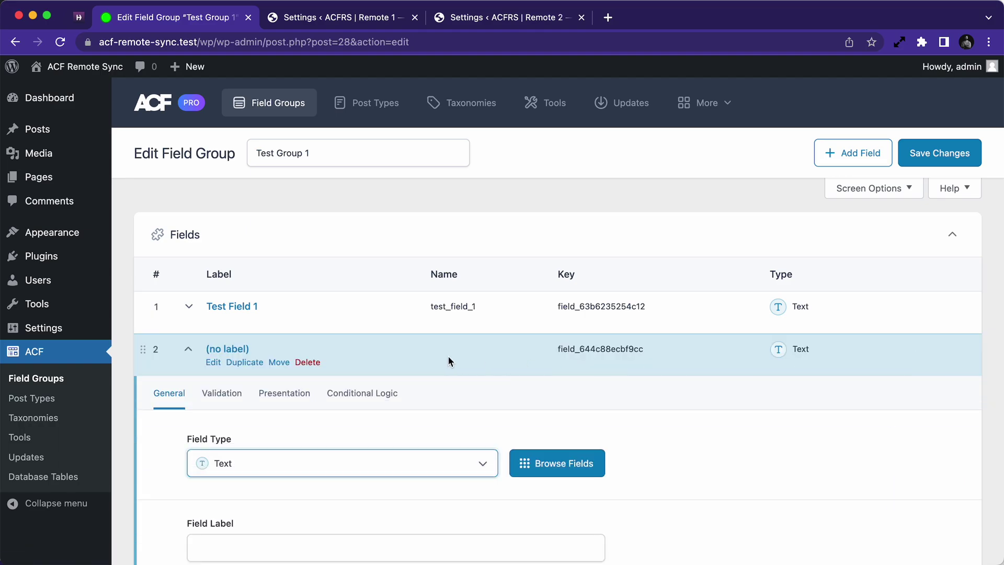
pyautogui.scroll(-3, 234, 445)
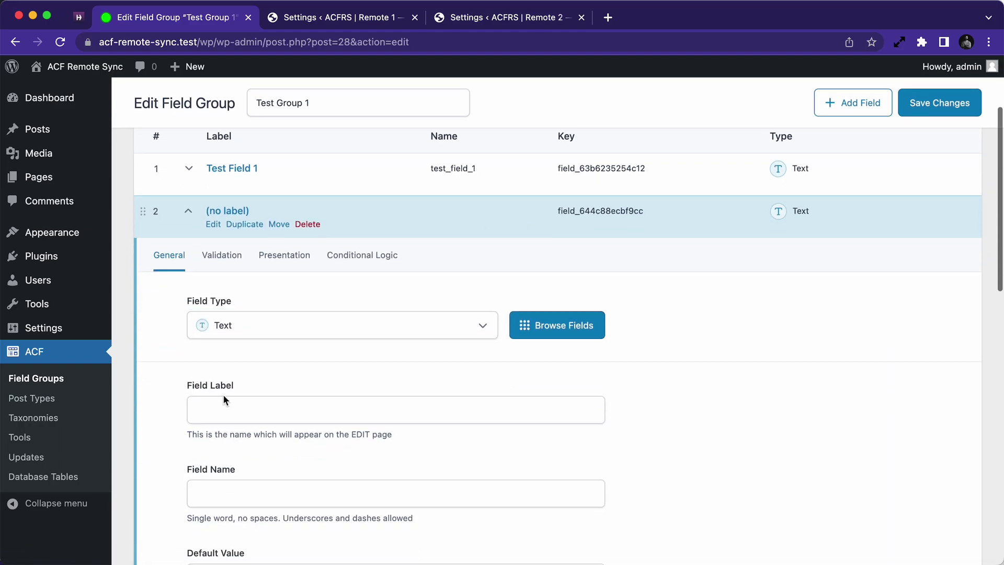
pyautogui.click(218, 410)
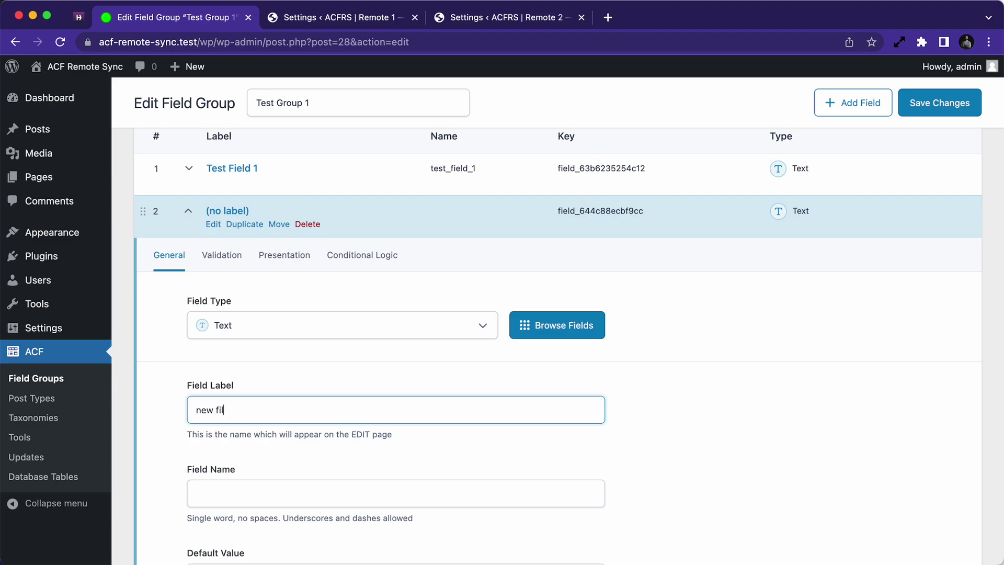
pyautogui.click(334, 368)
# Collapse the settings of "new field" and save the changes to Test Group 1
pyautogui.scroll(-6, 333, 368)
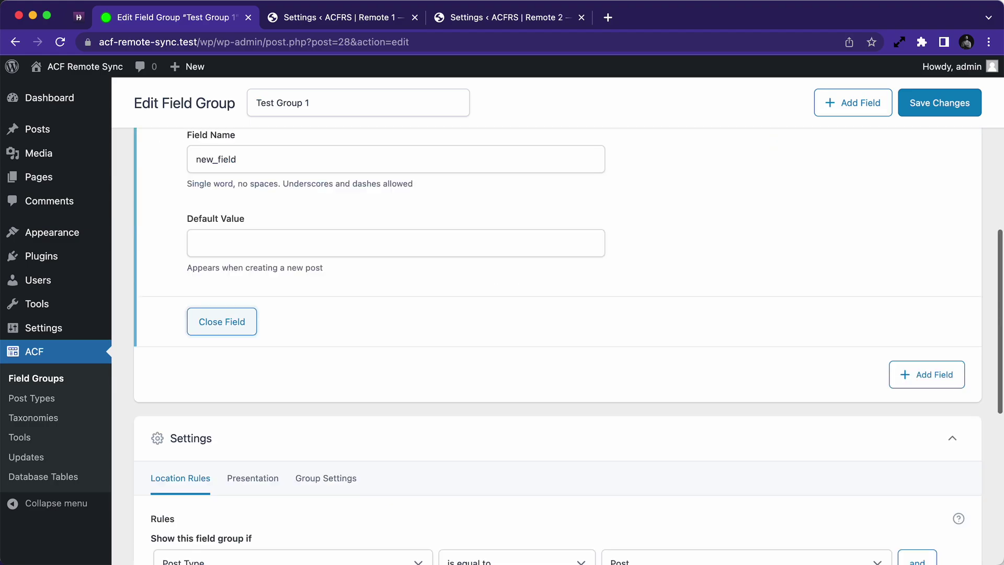
pyautogui.scroll(6, 334, 368)
pyautogui.scroll(2, 292, 325)
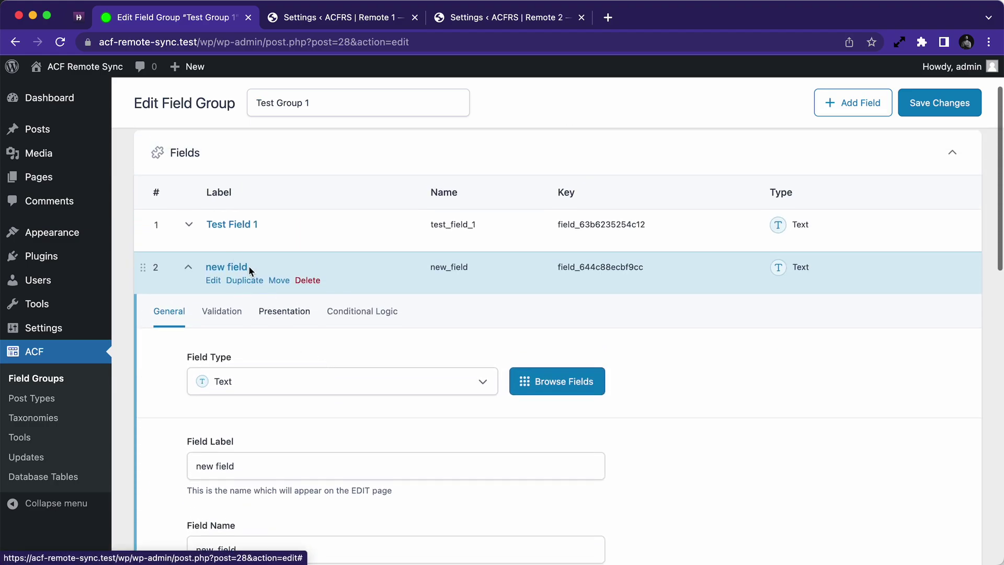
pyautogui.click(230, 267)
pyautogui.scroll(2, 475, 293)
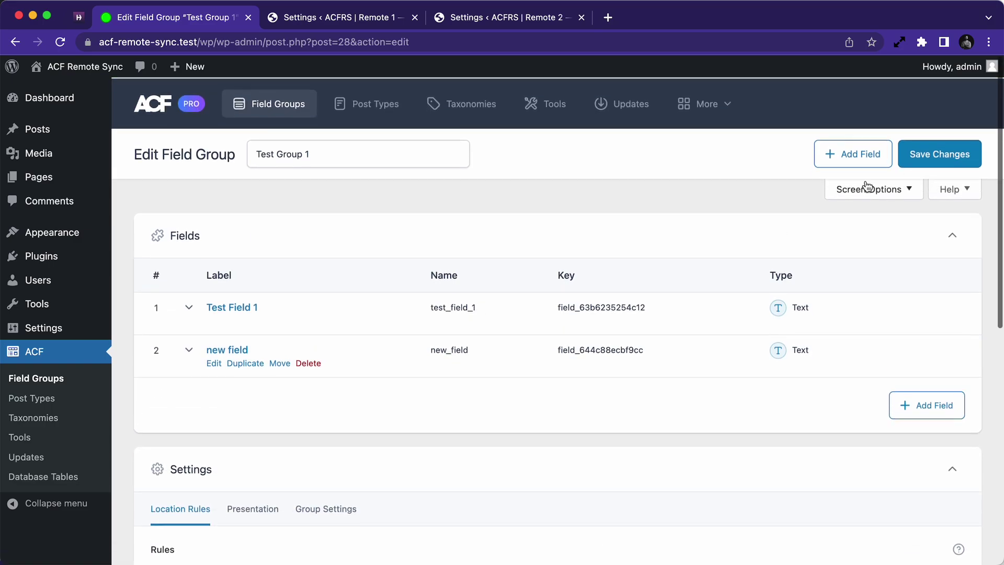
pyautogui.click(924, 157)
pyautogui.click(47, 377)
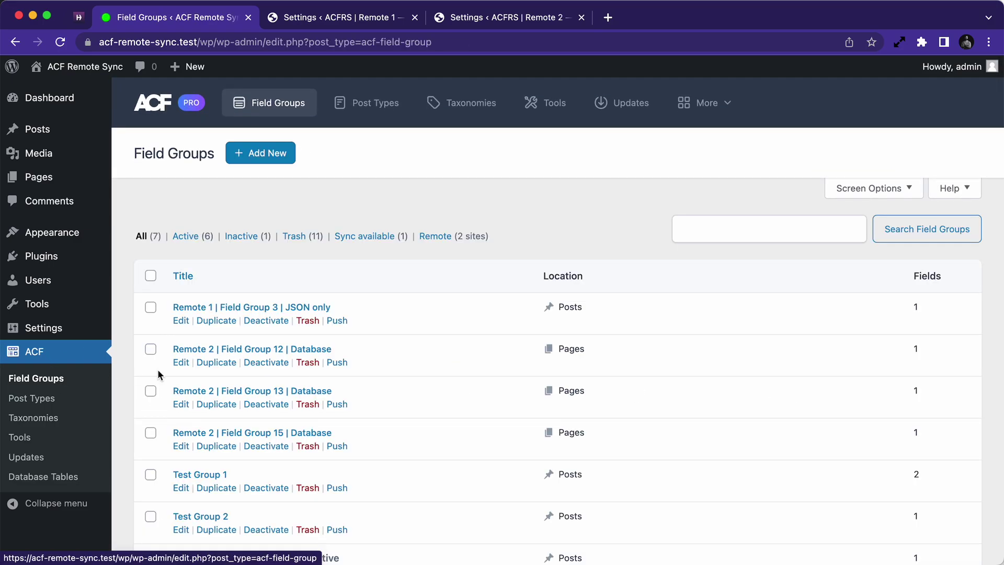
pyautogui.scroll(-2, 213, 377)
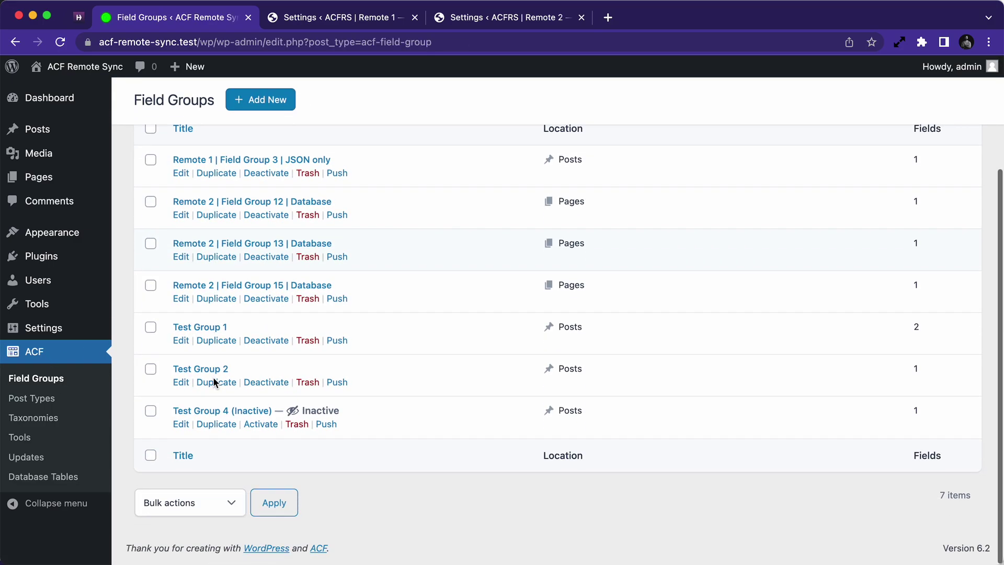
pyautogui.click(337, 343)
pyautogui.click(442, 316)
pyautogui.click(443, 316)
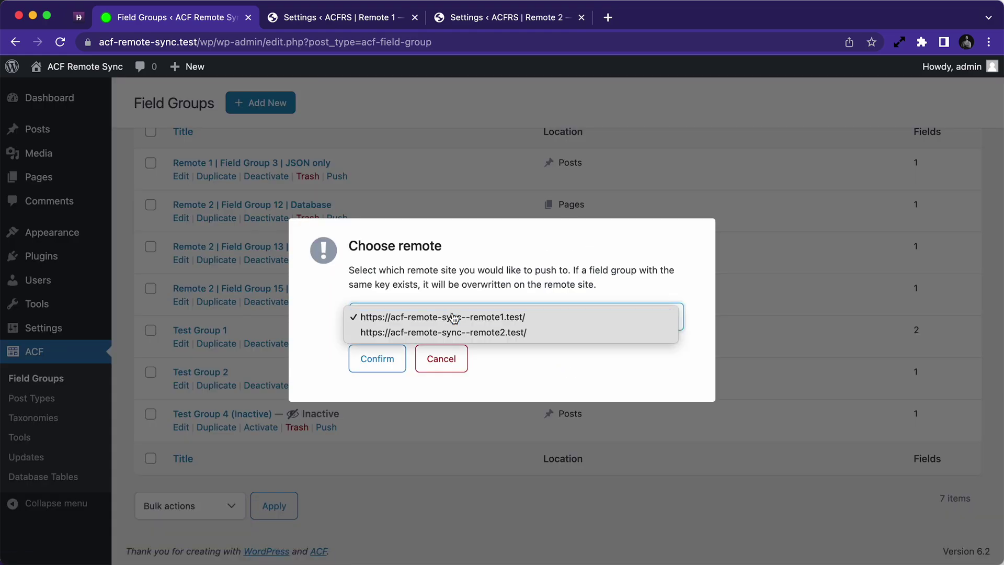
pyautogui.click(389, 358)
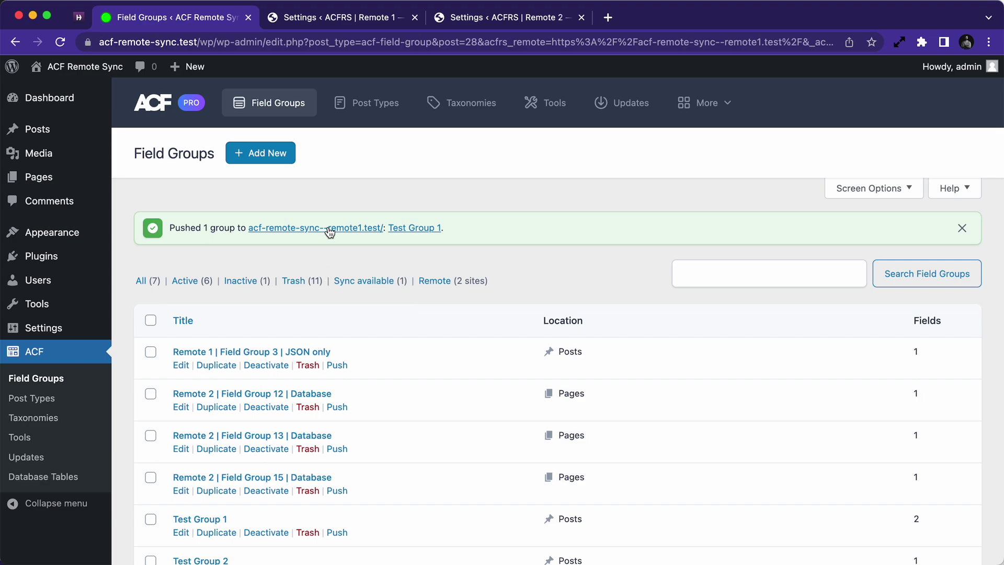
# Open Remote 1's field groups in a new browser tab and check Test Group 1 for the added field
pyautogui.keyDown('super'); pyautogui.click(329, 226); pyautogui.keyUp('super')
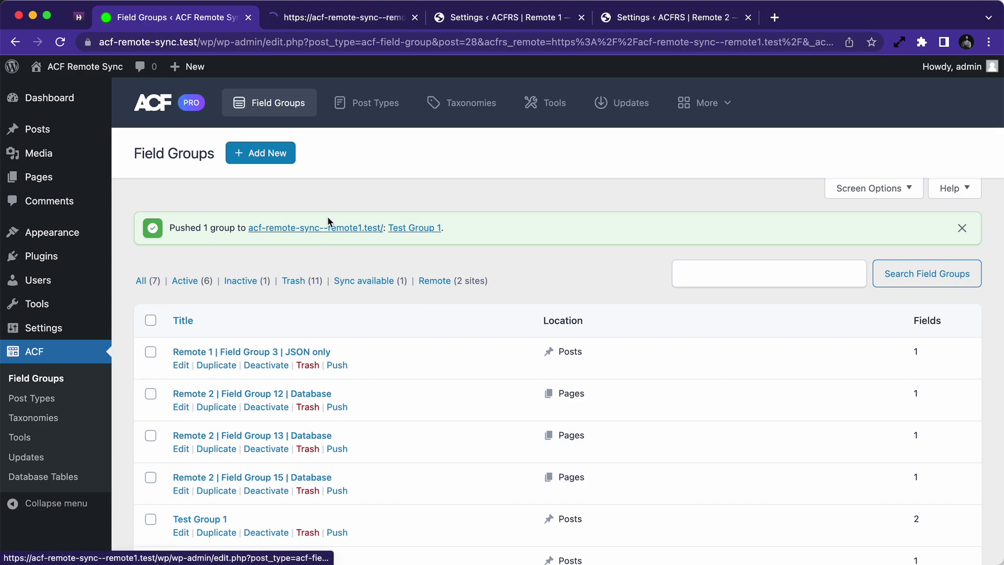
pyautogui.click(321, 18)
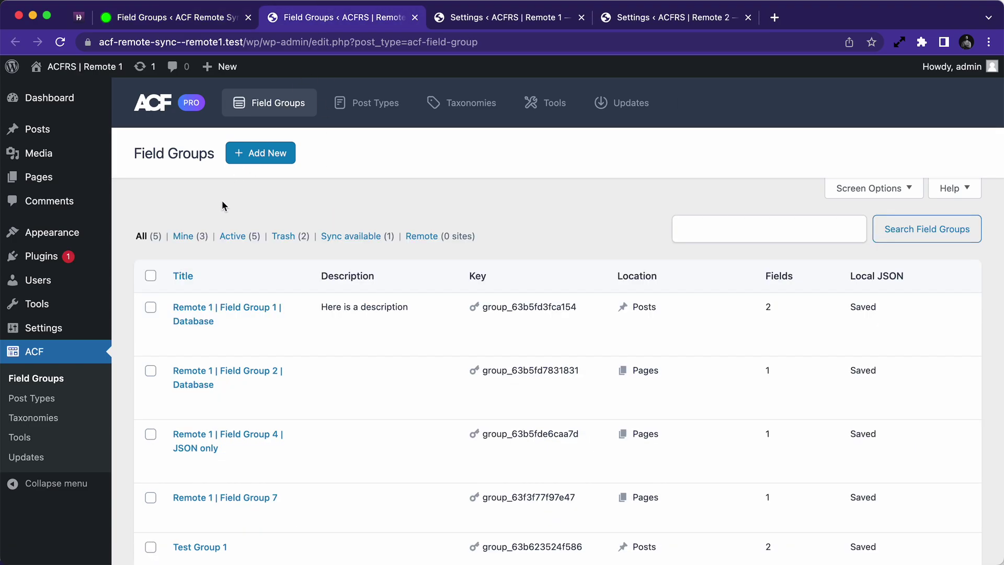
pyautogui.scroll(-3, 221, 200)
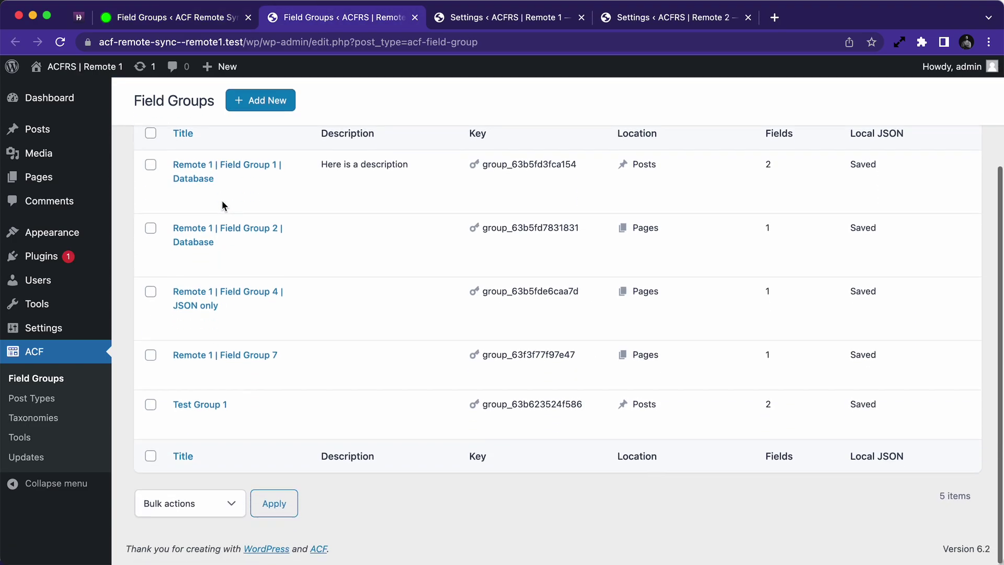
pyautogui.click(206, 408)
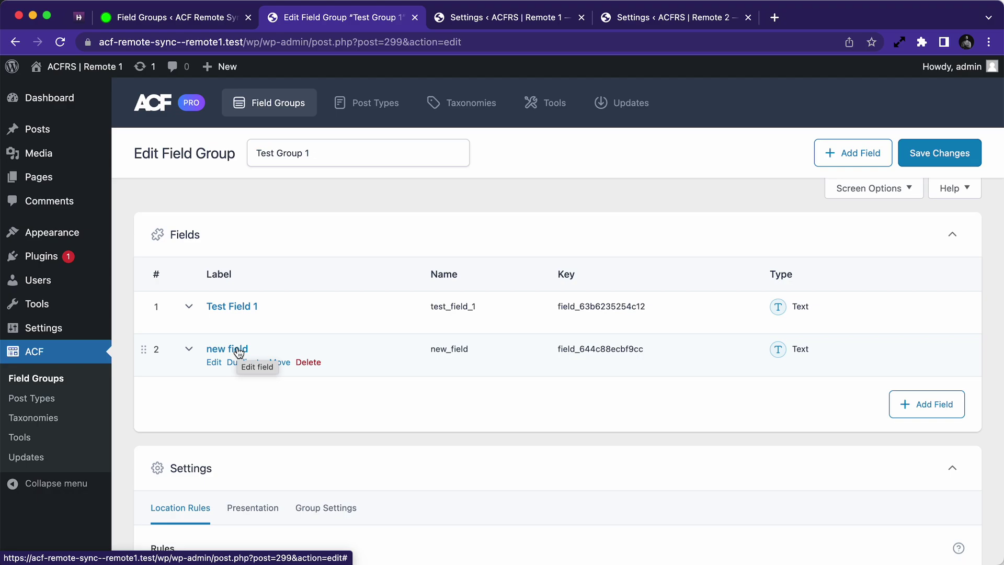
# Close Remote 1's Test Group 1 tab and both remote sites' ACF Remote Sync settings tabs
pyautogui.press('super+w')
pyautogui.click(478, 20)
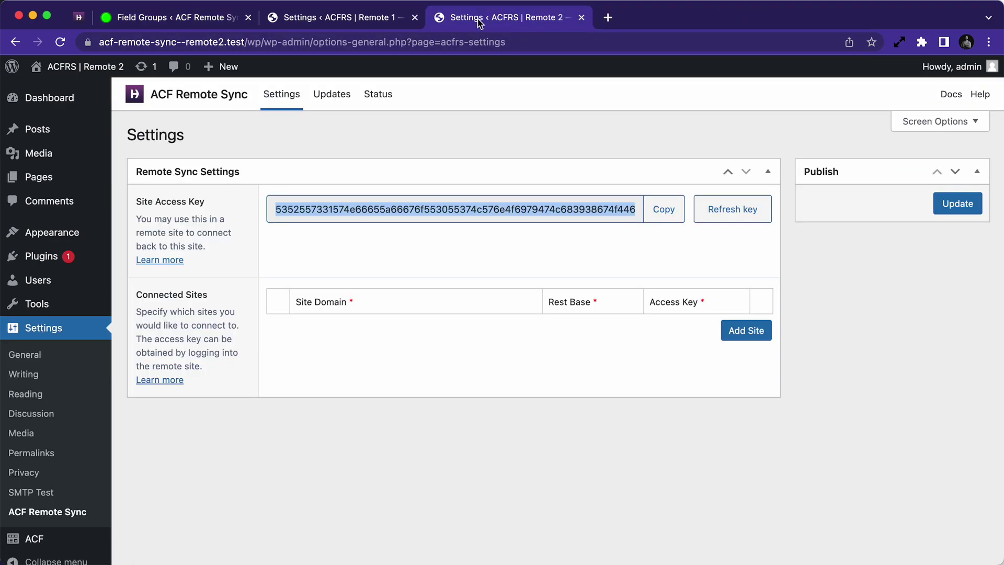
pyautogui.press('super+w')
pyautogui.press('super+w')
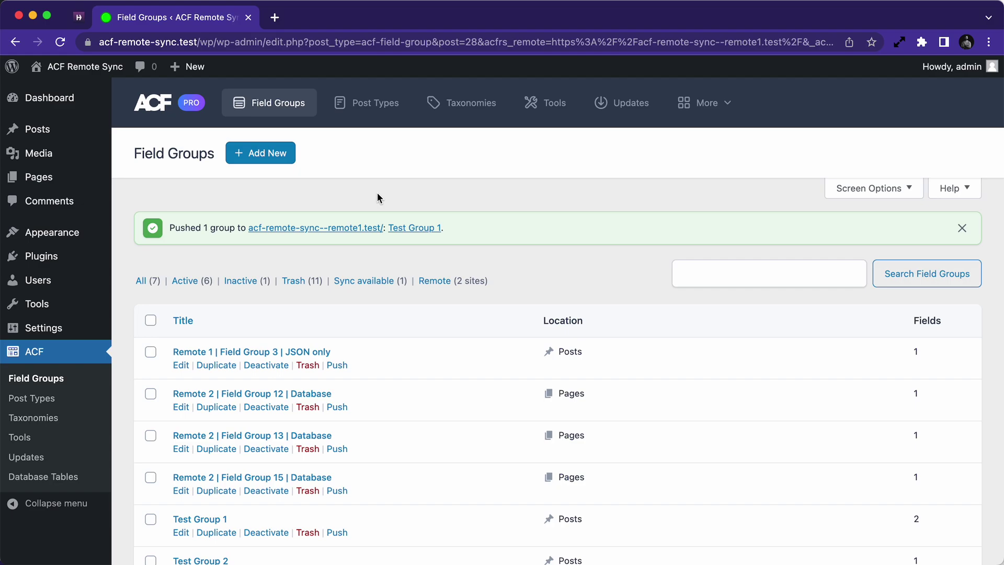
# Switch to the ACF Remote Sync v1.0 documentation tab and read through its Introduction page
pyautogui.click(83, 17)
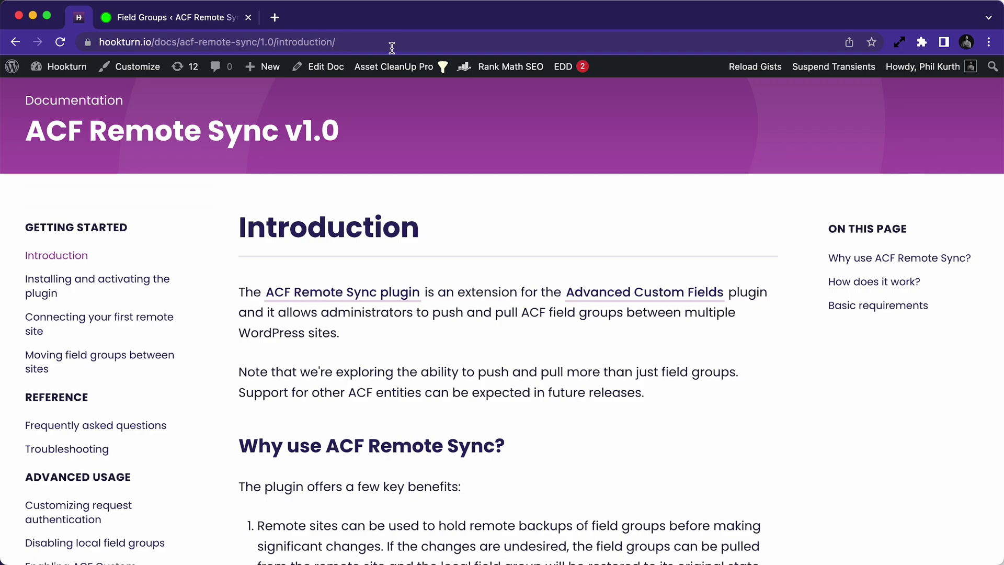
pyautogui.scroll(-5, 605, 225)
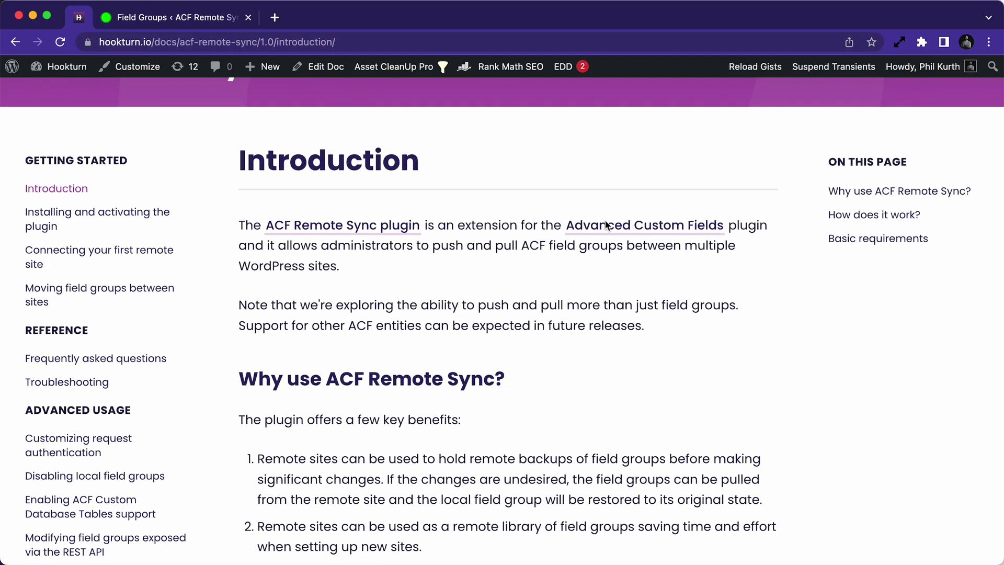
pyautogui.scroll(-20, 708, 296)
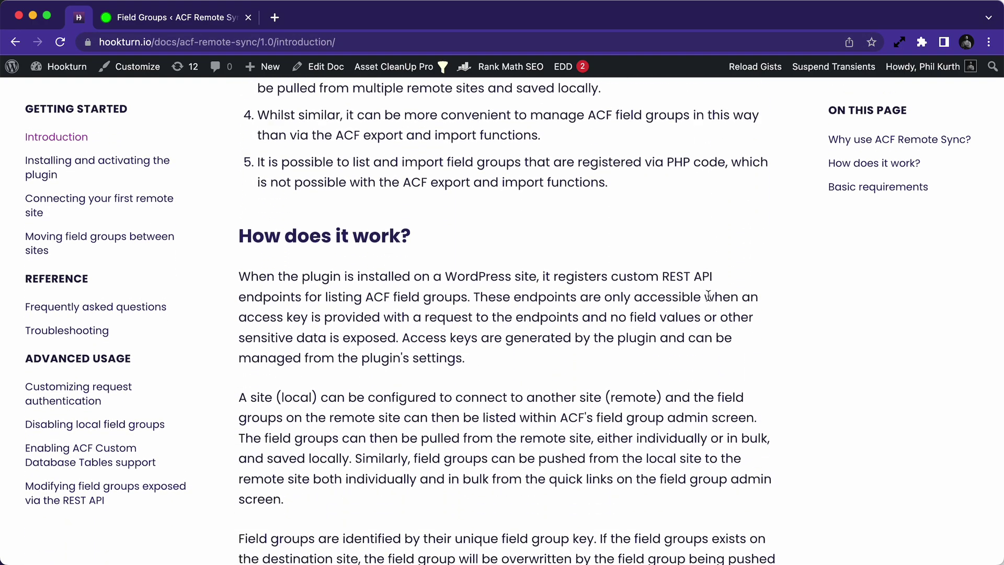
pyautogui.scroll(-2, 710, 299)
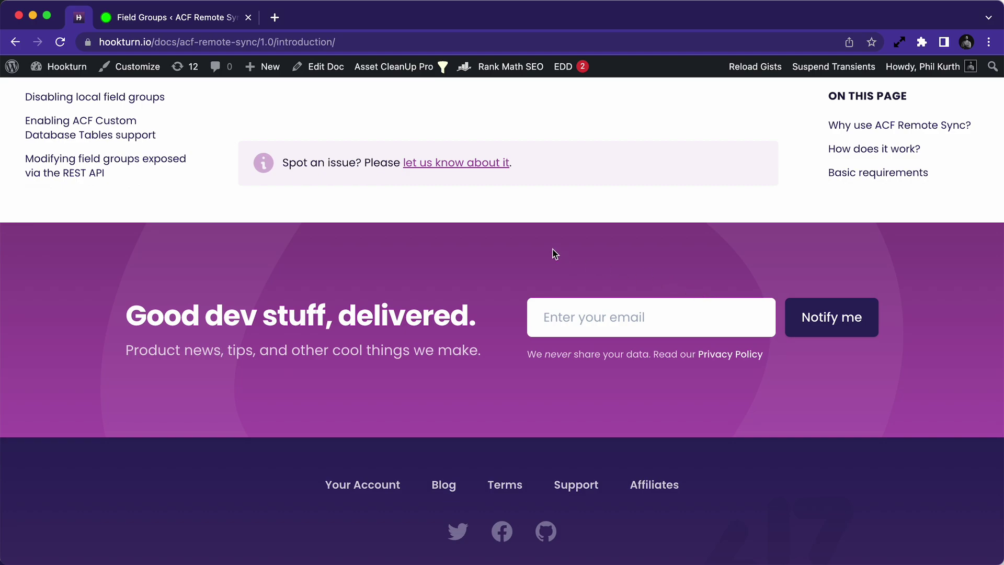
pyautogui.scroll(20, 543, 243)
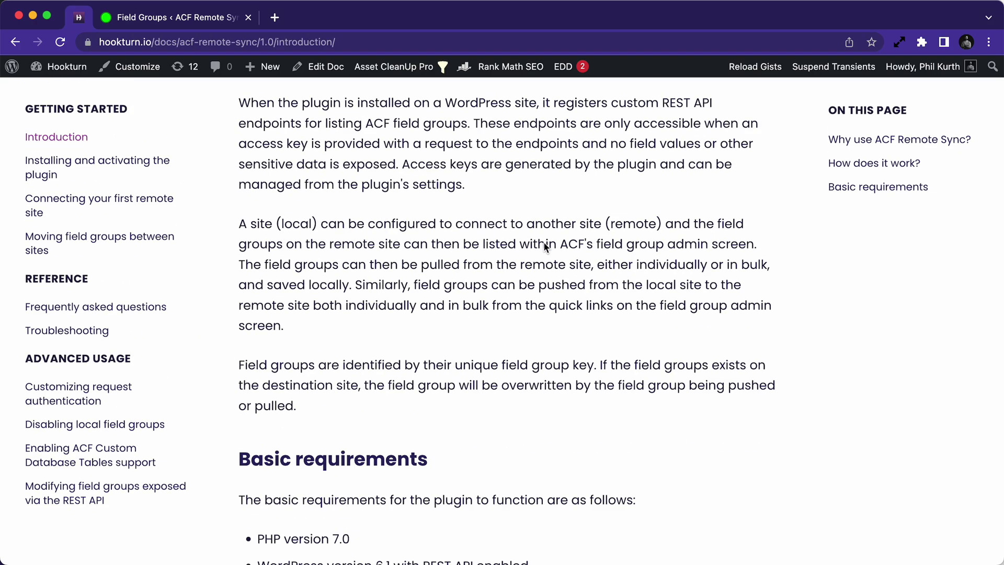